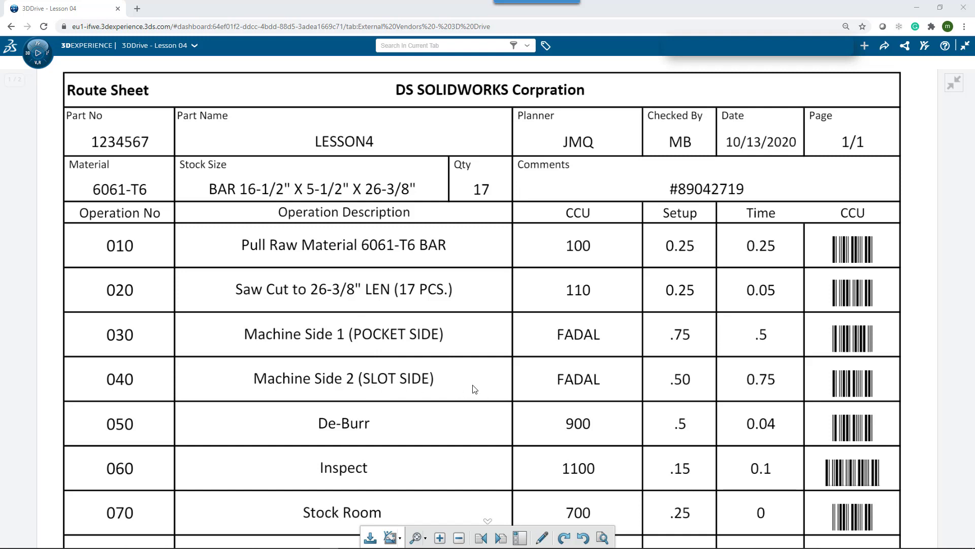
# - Switch from the Lesson 04 route sheet to the DELMIA machining session
pyautogui.hotkey('alt', 'Tab')
pyautogui.hotkey('alt', 'Tab')
pyautogui.hotkey('alt', 'Tab')
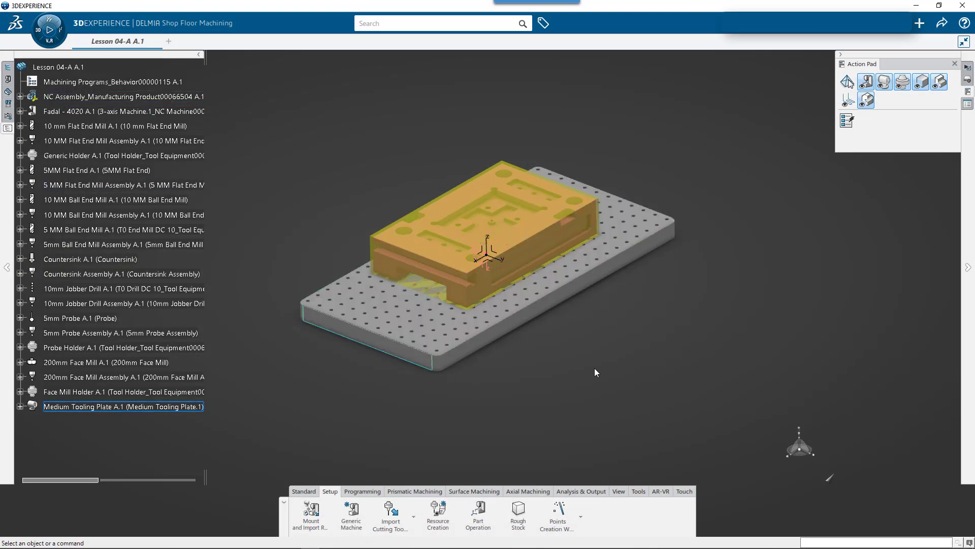
# - Toggle the activities and resource views, widen the panel, and end on the Fadal 4020 resource tree
pyautogui.click(7, 93)
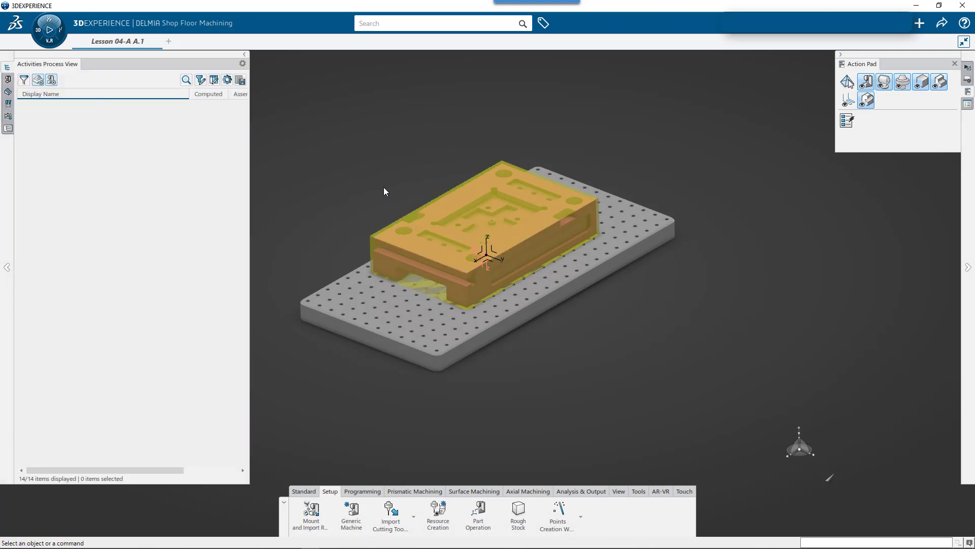
pyautogui.click(7, 78)
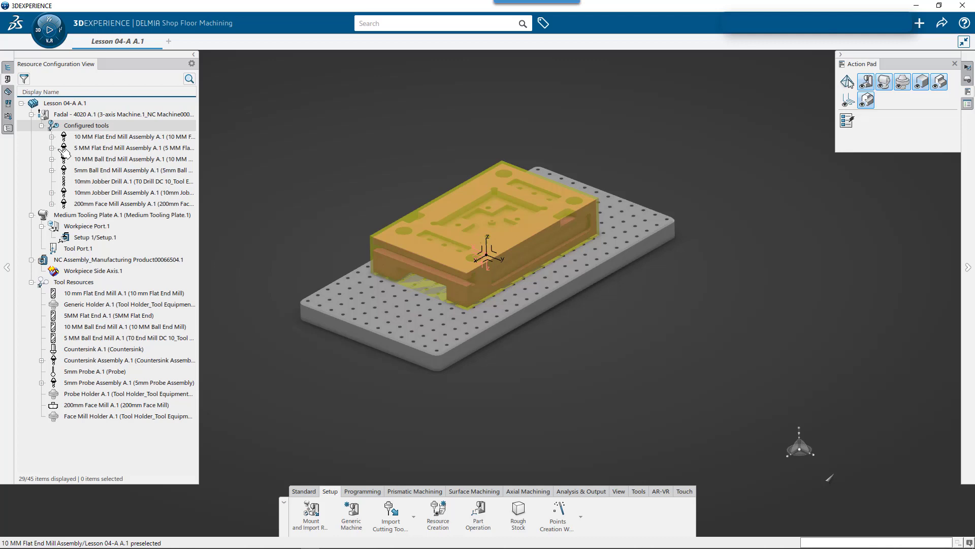
pyautogui.click(7, 67)
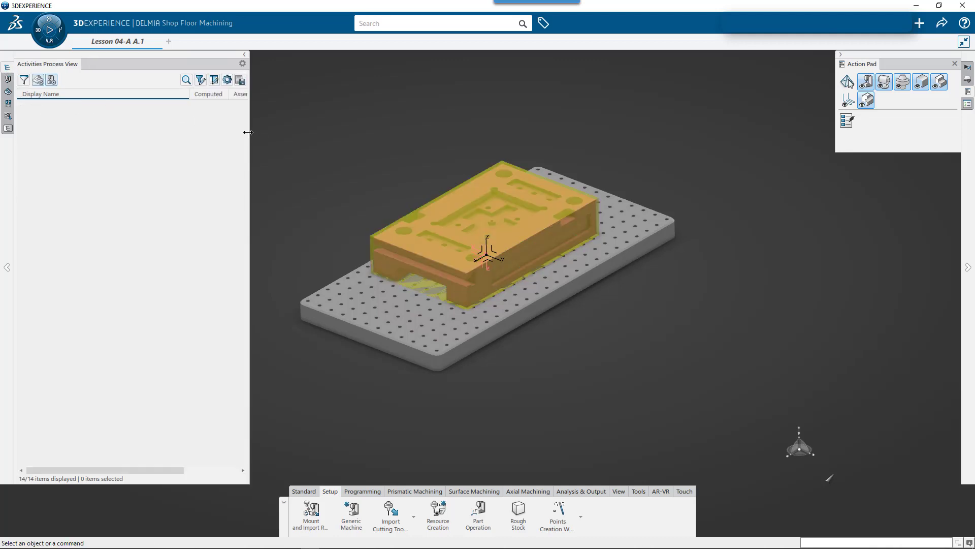
pyautogui.moveTo(248, 132); pyautogui.dragTo(272, 133)
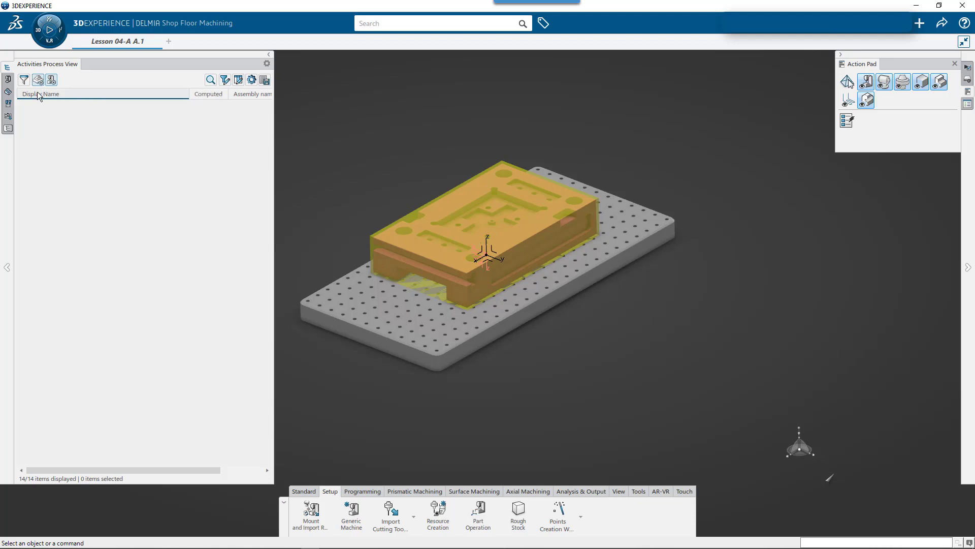
pyautogui.click(24, 81)
pyautogui.click(7, 79)
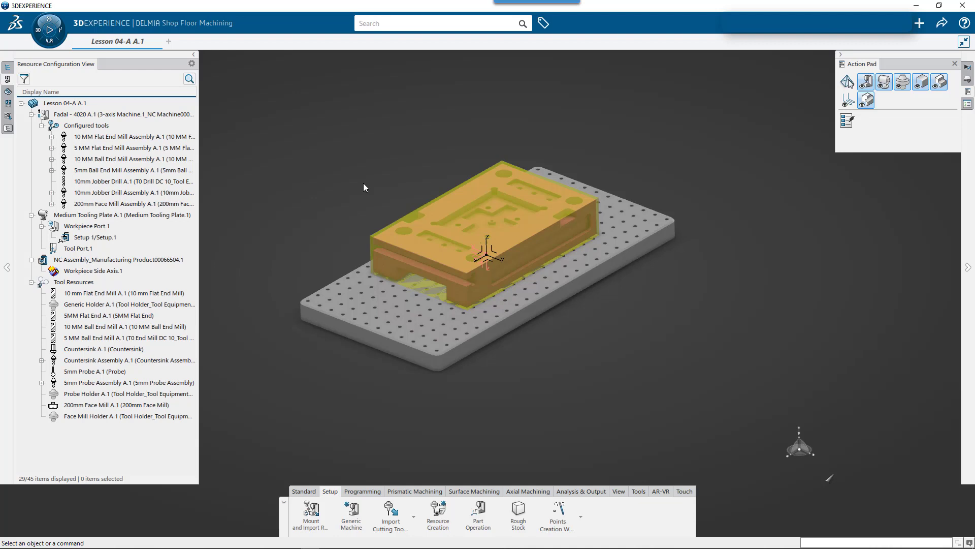
# - Make the Fadal 4020 the current machine and review the Setup 1 program
pyautogui.rightClick(155, 115)
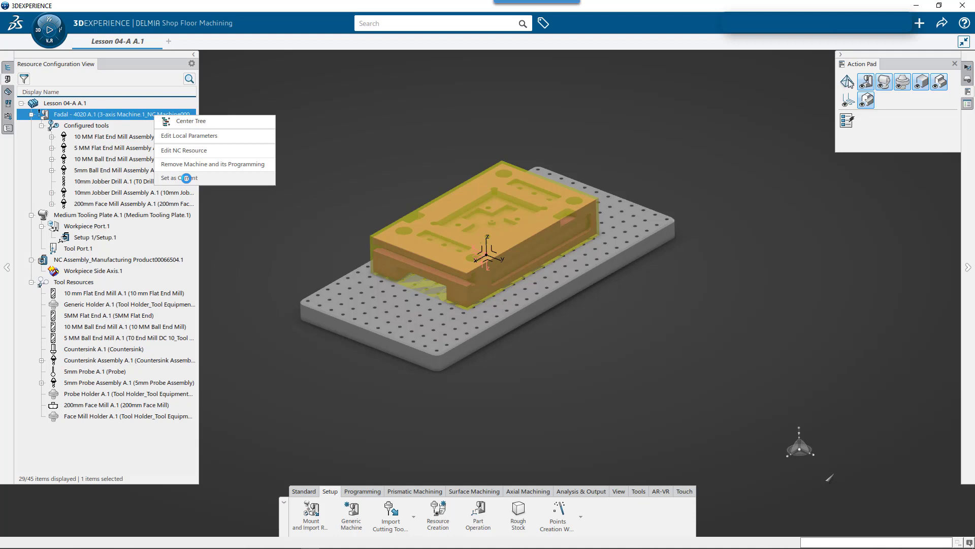
pyautogui.click(217, 176)
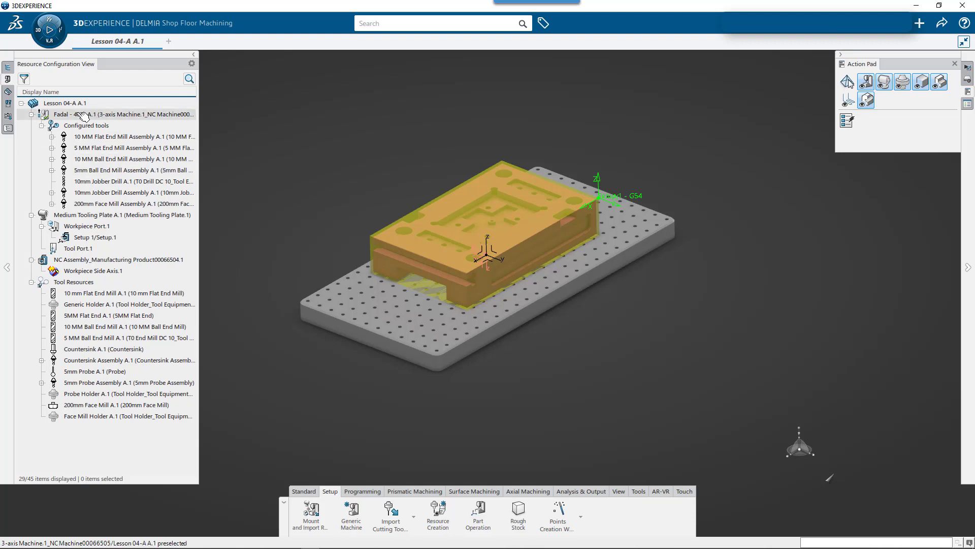
pyautogui.click(7, 67)
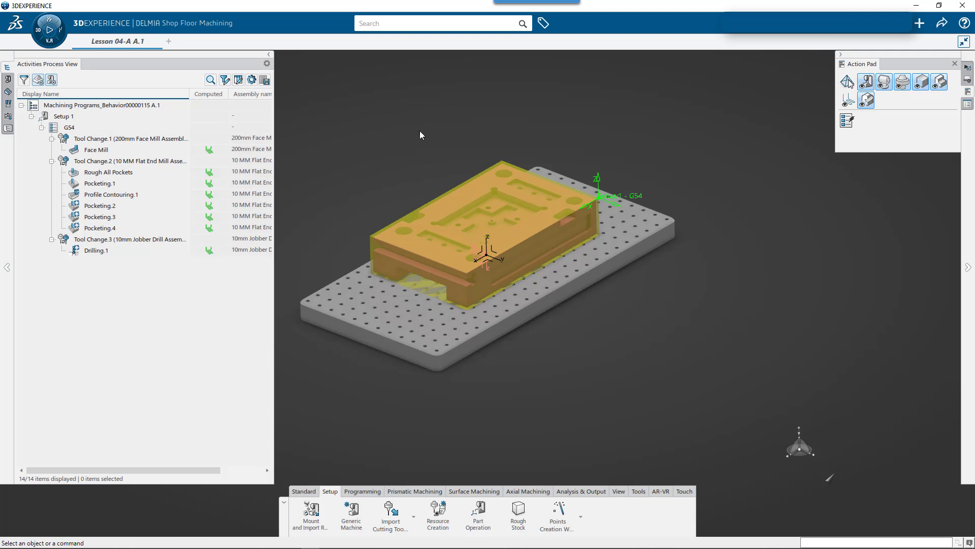
pyautogui.click(7, 79)
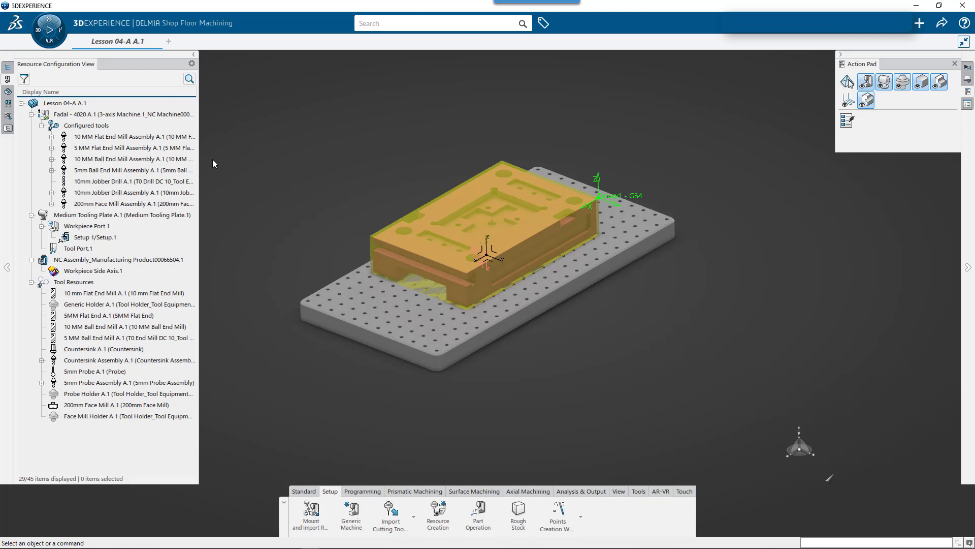
# - Add a second Fadal 4020 machine through Mount and Import Resources
pyautogui.click(314, 514)
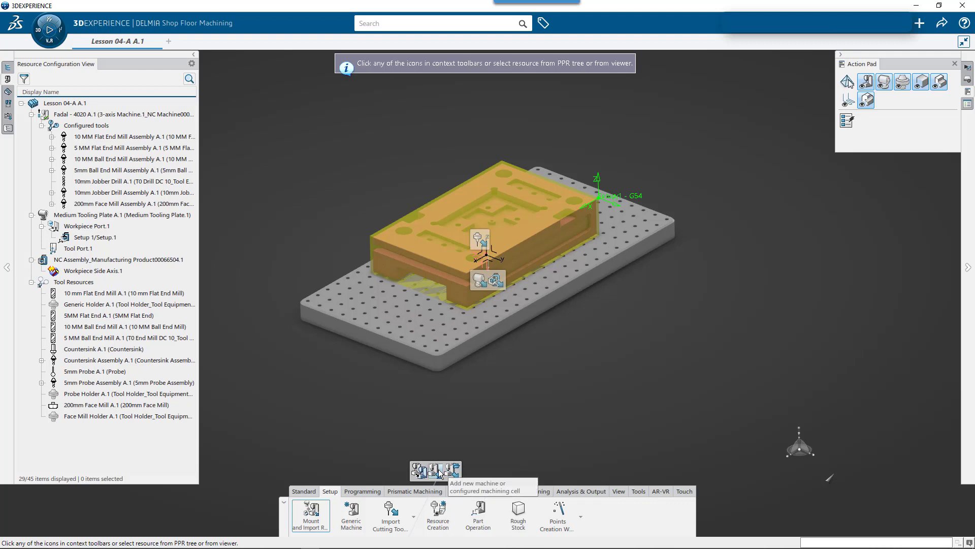
pyautogui.click(440, 471)
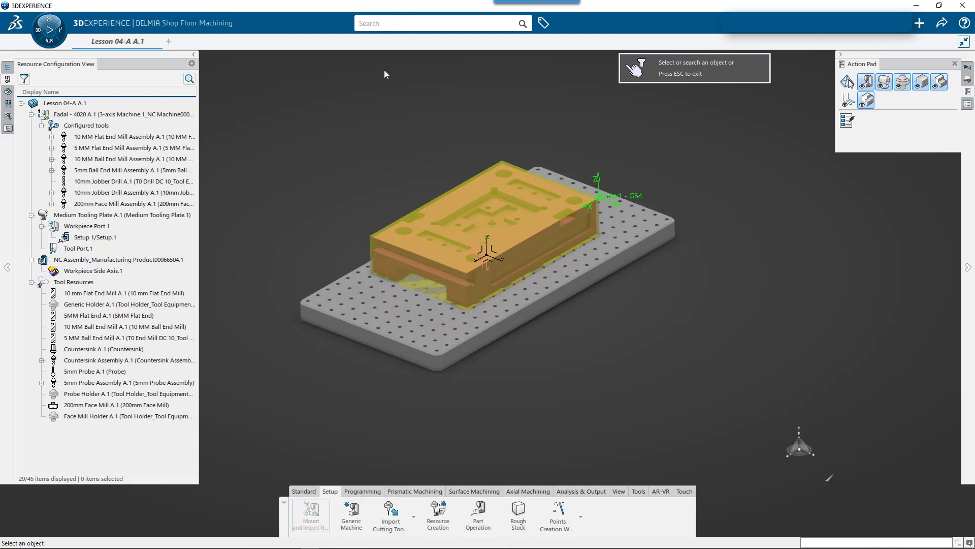
pyautogui.click(172, 114)
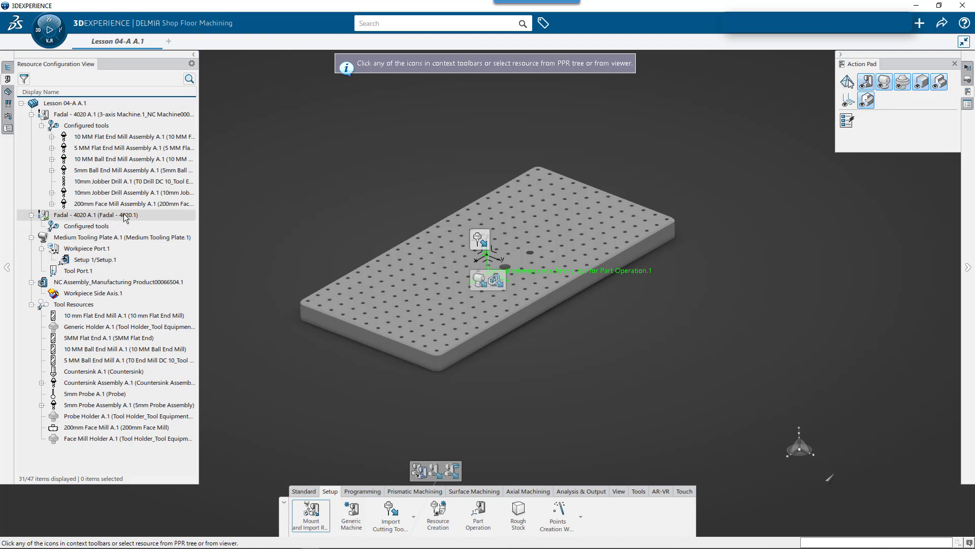
# - Import the manufacturing product at Workpiece Port.1, rotate it 180°, and mount it
pyautogui.click(496, 281)
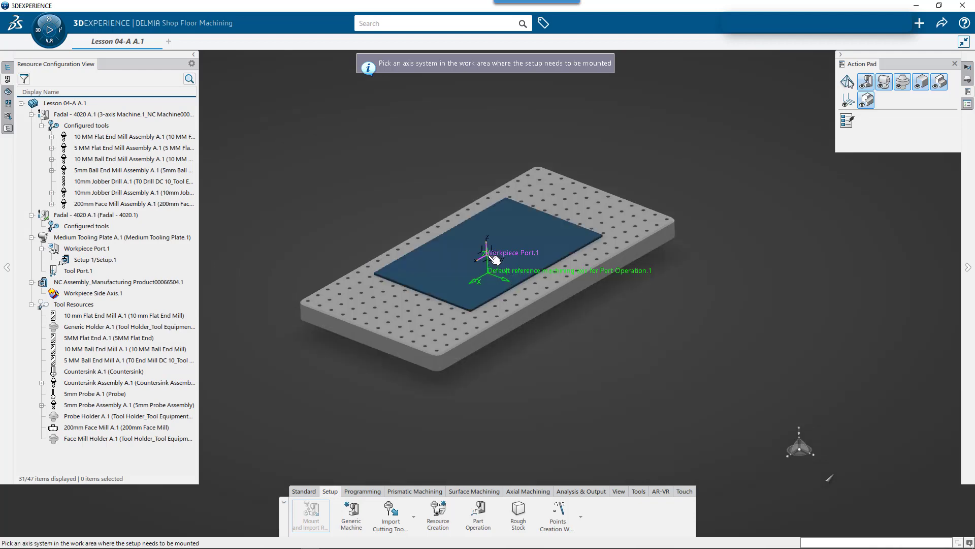
pyautogui.click(494, 260)
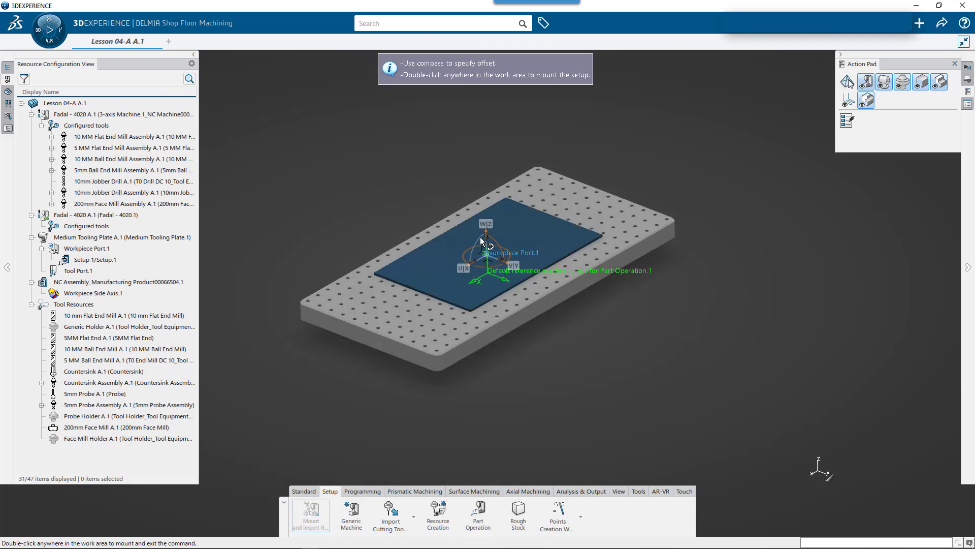
pyautogui.moveTo(466, 258); pyautogui.dragTo(493, 295)
pyautogui.doubleClick(468, 359)
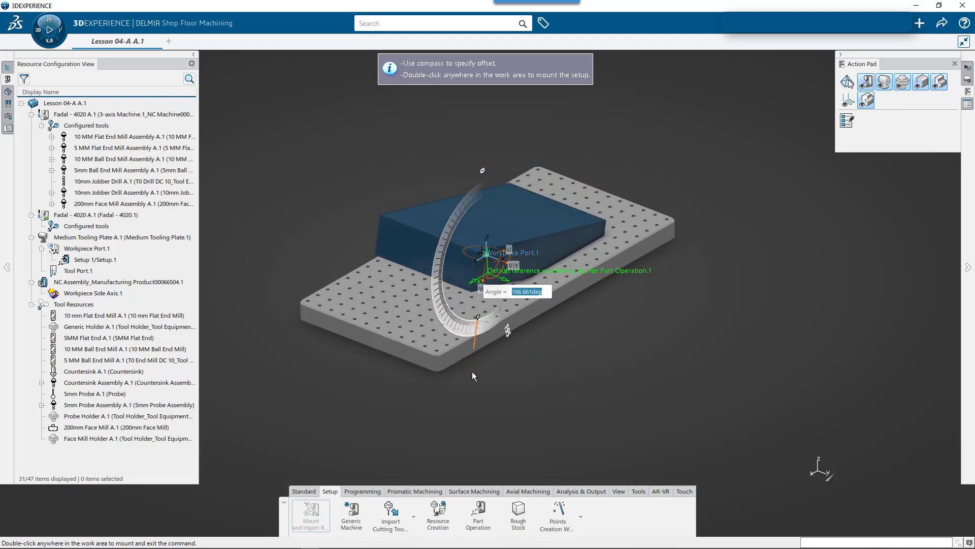
pyautogui.write('180')
pyautogui.press('Return')
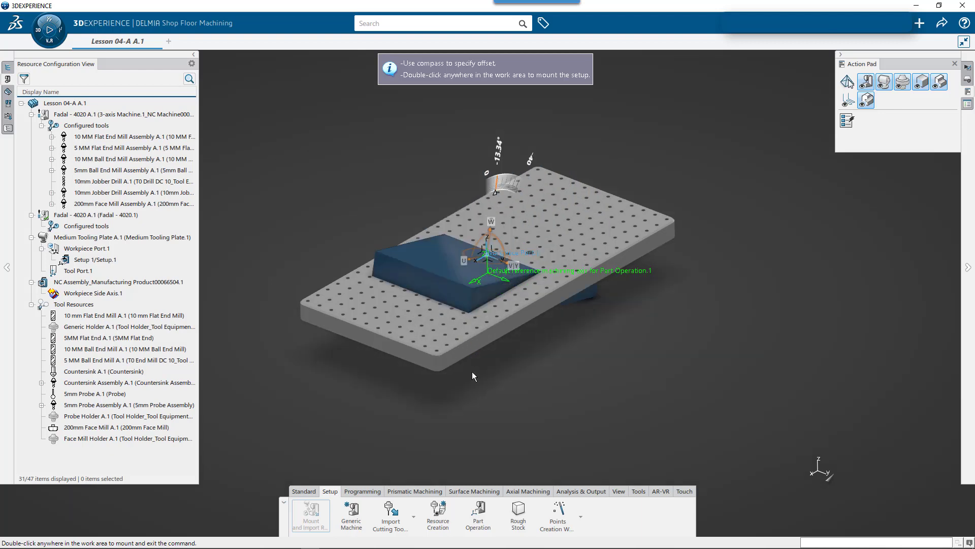
pyautogui.doubleClick(500, 152)
pyautogui.write('180')
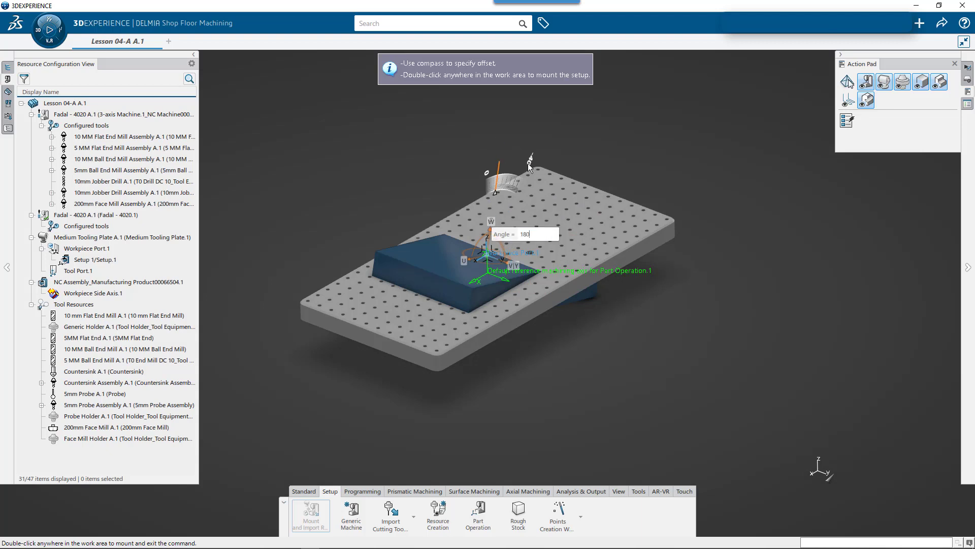
pyautogui.press('Return')
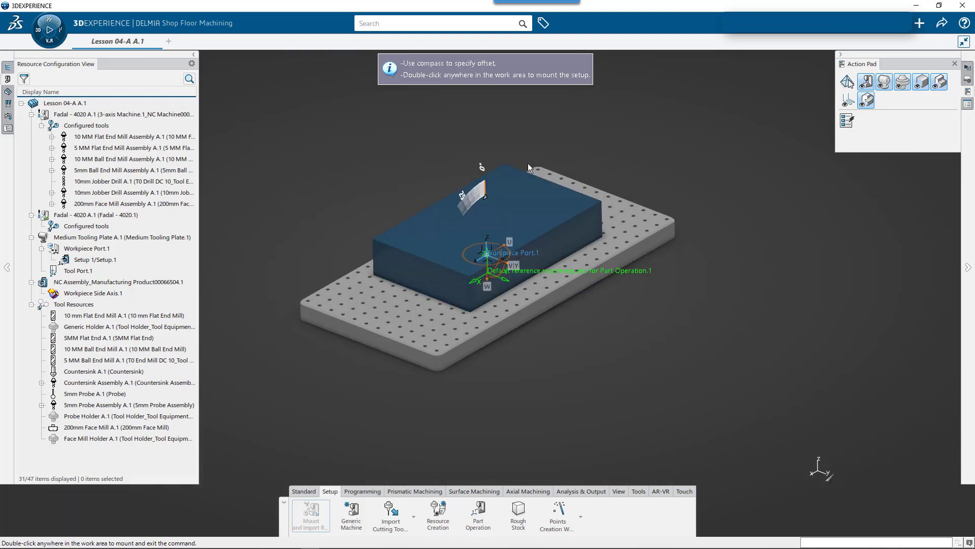
pyautogui.doubleClick(623, 157)
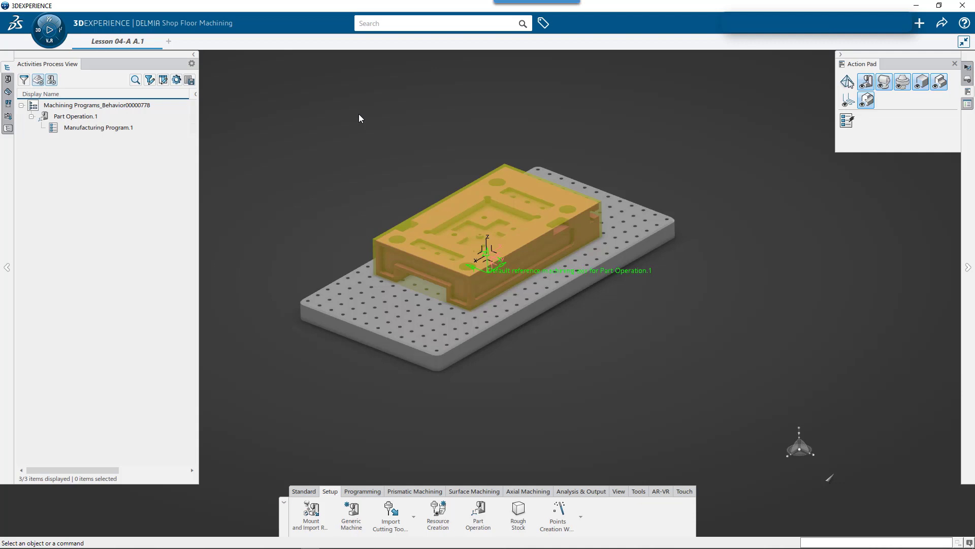
# - Pick the second NC assembly product, remove the stock block, and place it at the workpiece port
pyautogui.click(7, 92)
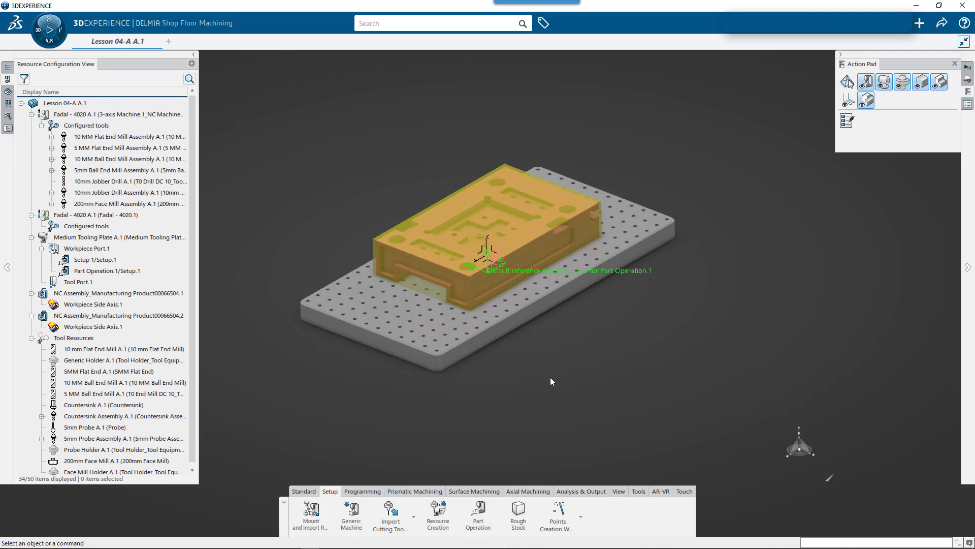
pyautogui.click(311, 513)
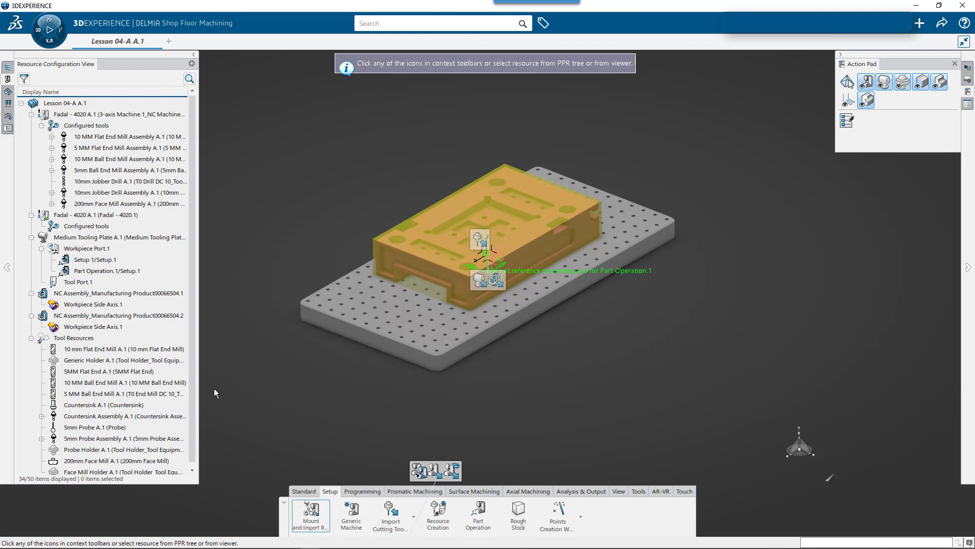
pyautogui.click(147, 317)
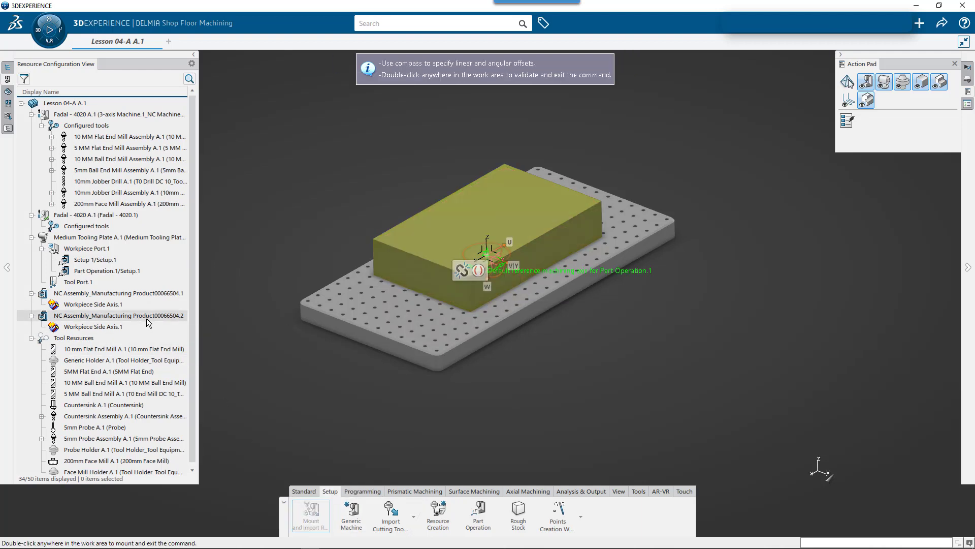
pyautogui.click(463, 271)
pyautogui.click(492, 259)
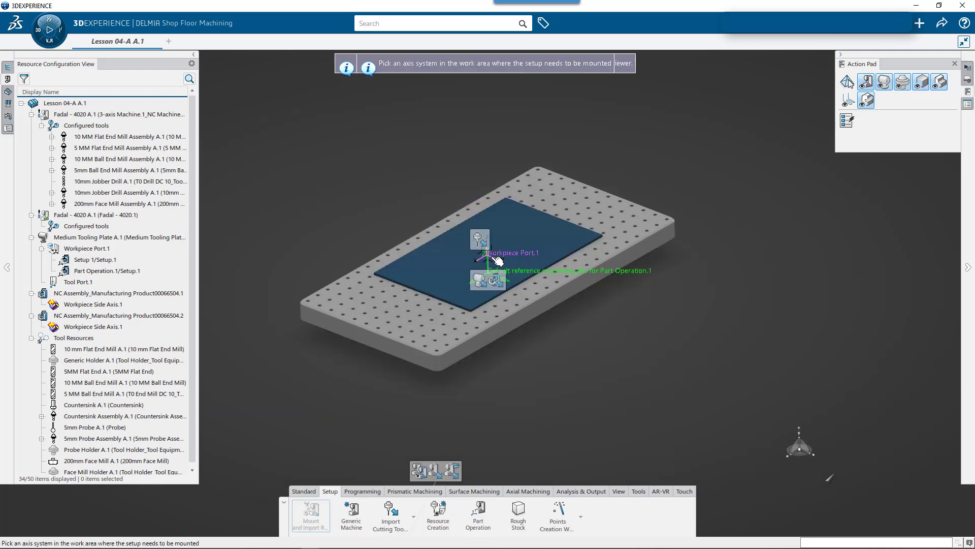
# - Rotate the block 180° then 90° to lay it flat, and mount the setup
pyautogui.moveTo(472, 258); pyautogui.dragTo(443, 363)
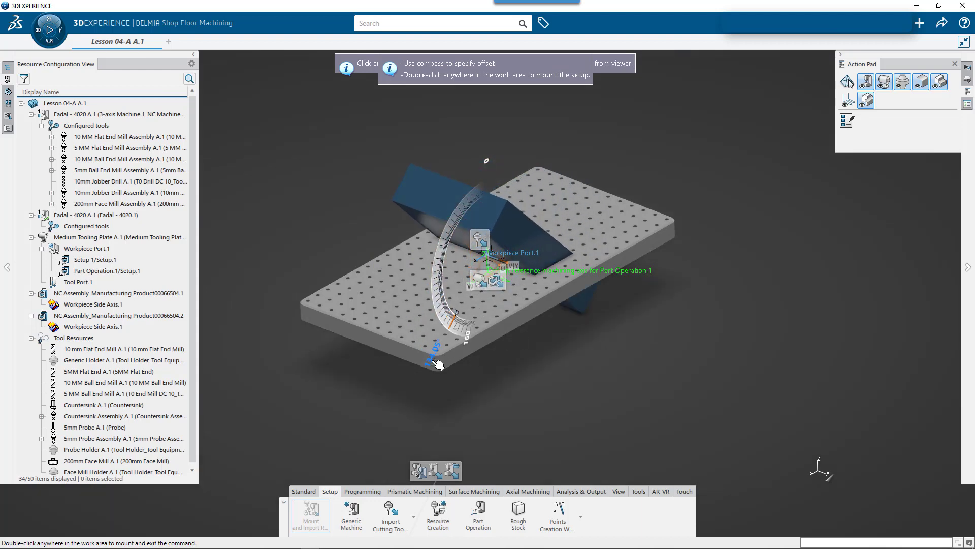
pyautogui.click(435, 360)
pyautogui.write('180')
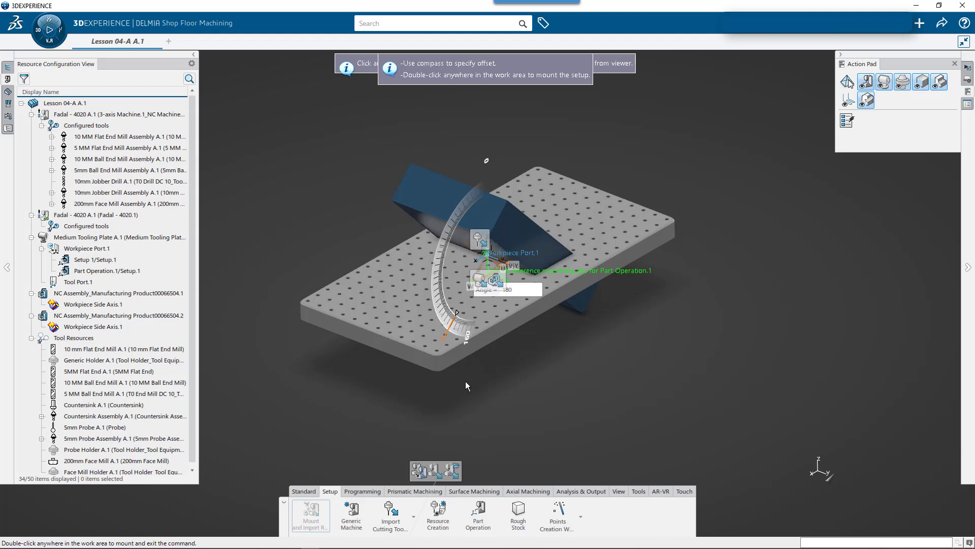
pyautogui.press('Return')
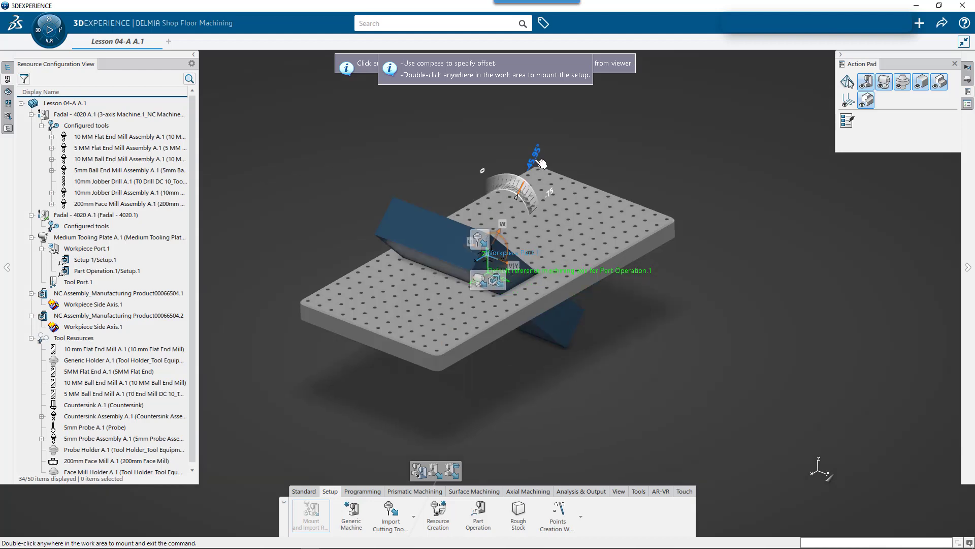
pyautogui.click(535, 159)
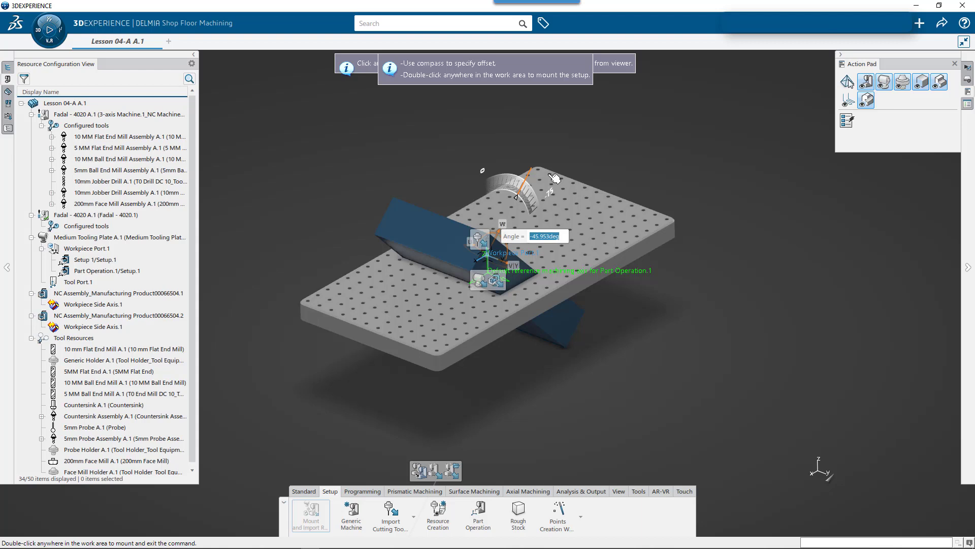
pyautogui.write('0')
pyautogui.press('Return')
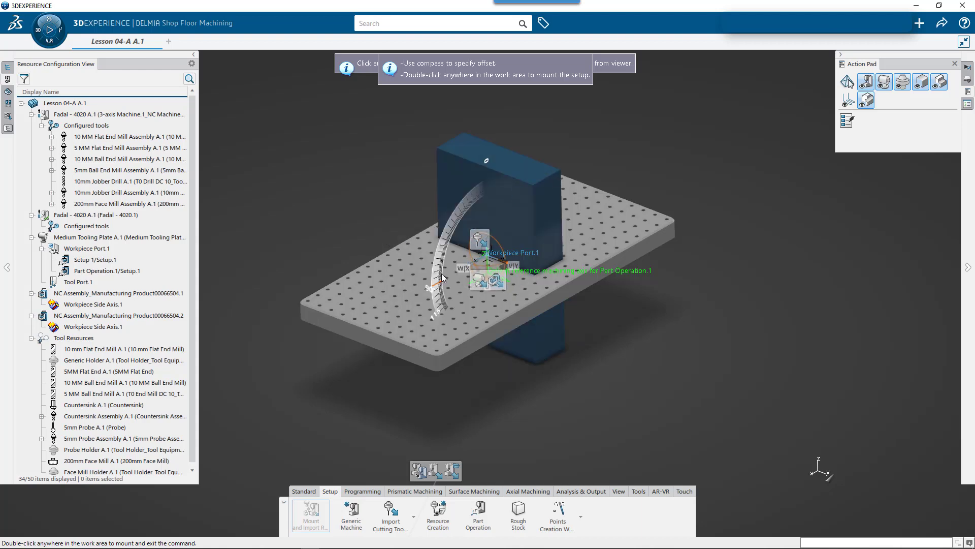
pyautogui.click(429, 293)
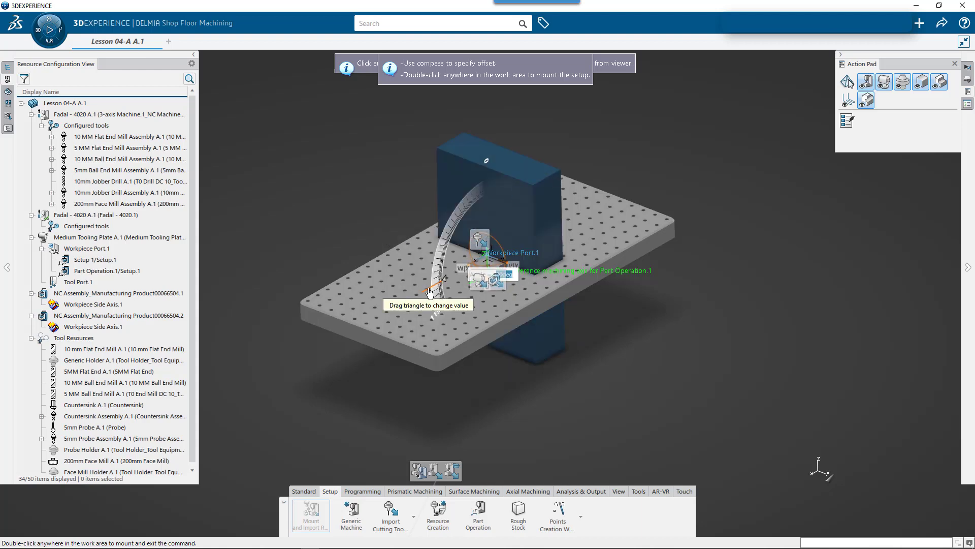
pyautogui.write('90')
pyautogui.press('Return')
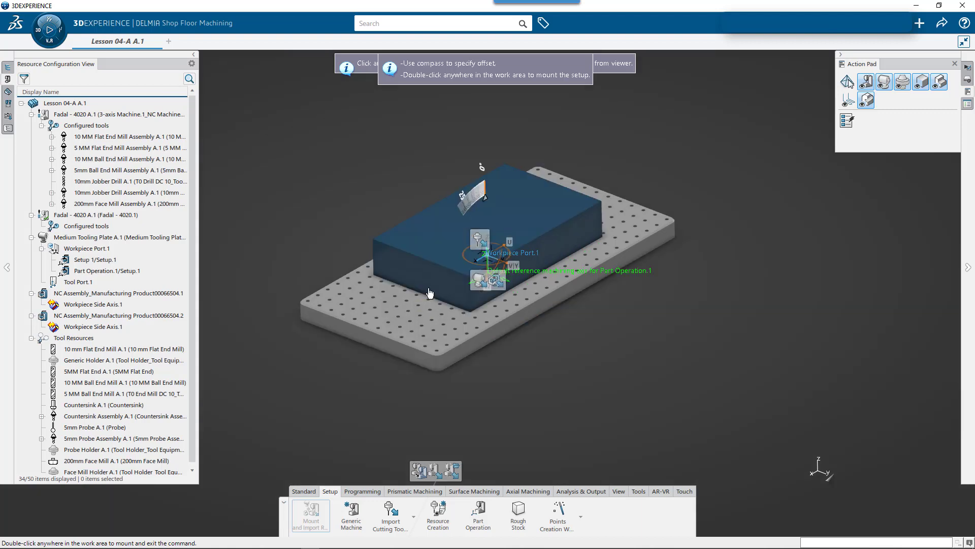
pyautogui.doubleClick(646, 134)
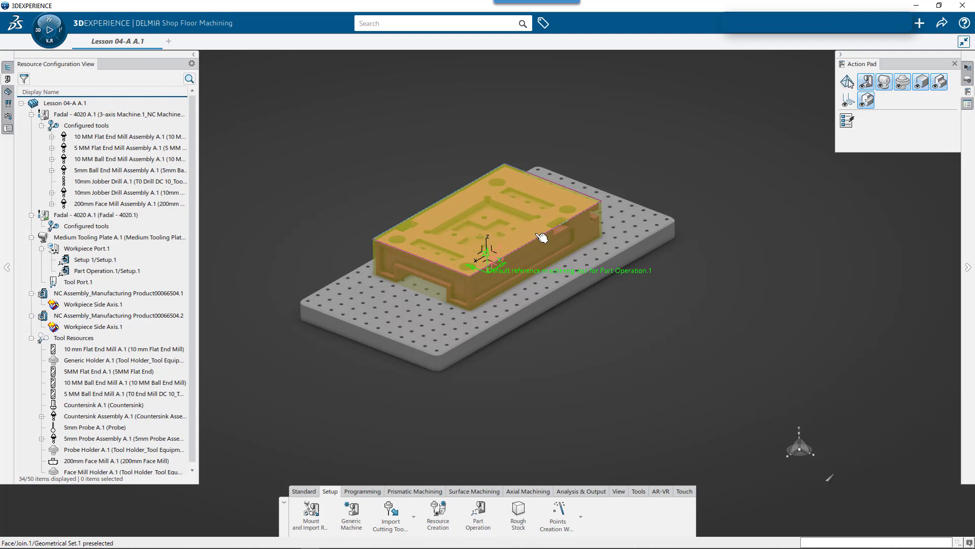
# - Reposition the part onto Workpiece Port.1, raising it above the plate
pyautogui.click(307, 510)
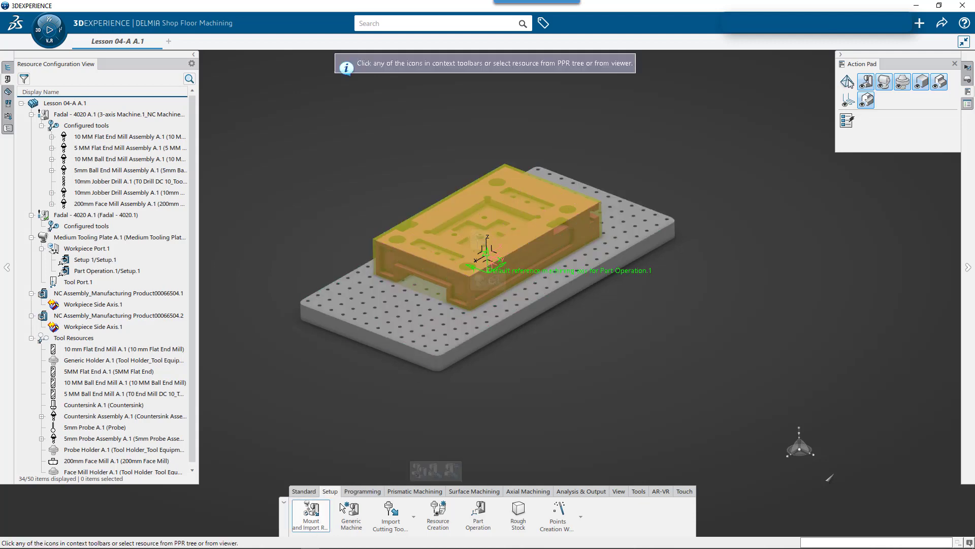
pyautogui.click(450, 243)
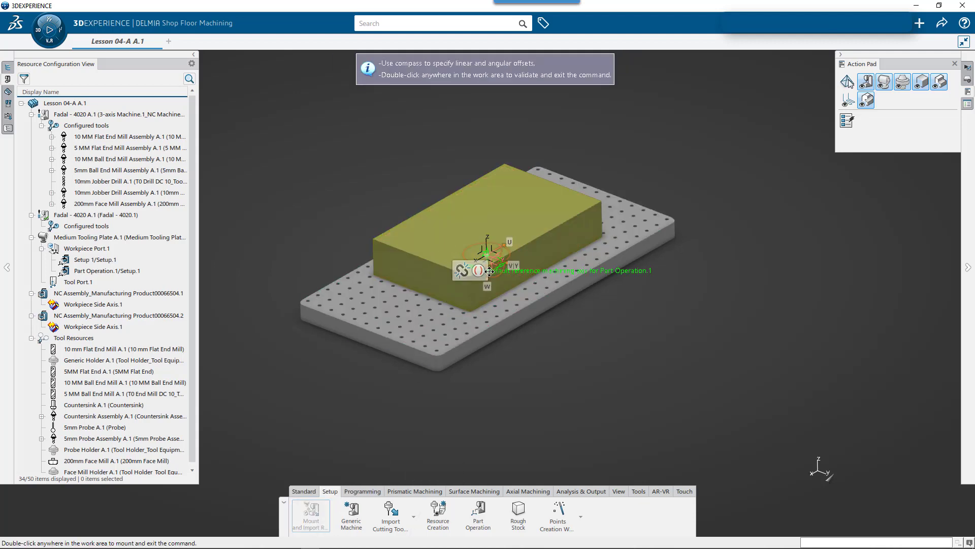
pyautogui.moveTo(502, 254); pyautogui.dragTo(430, 254)
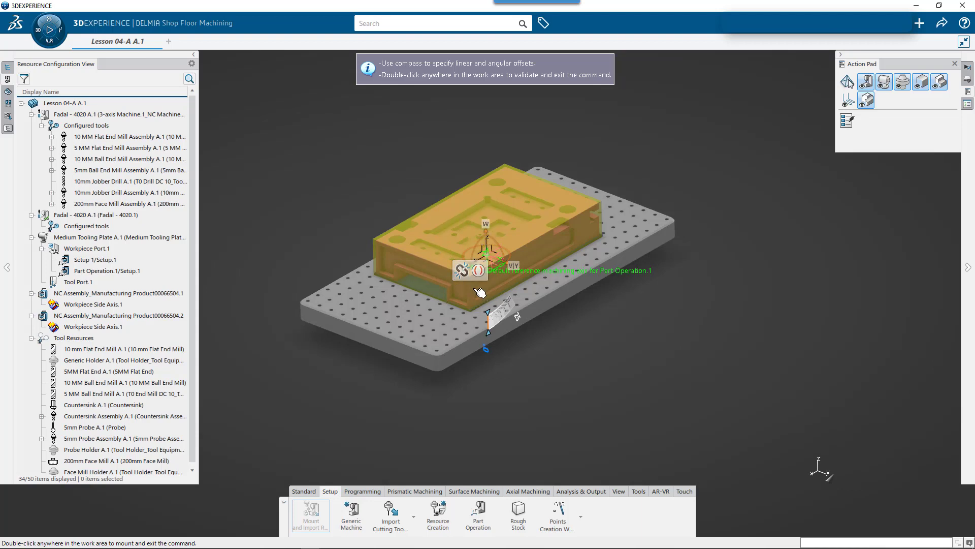
pyautogui.click(465, 272)
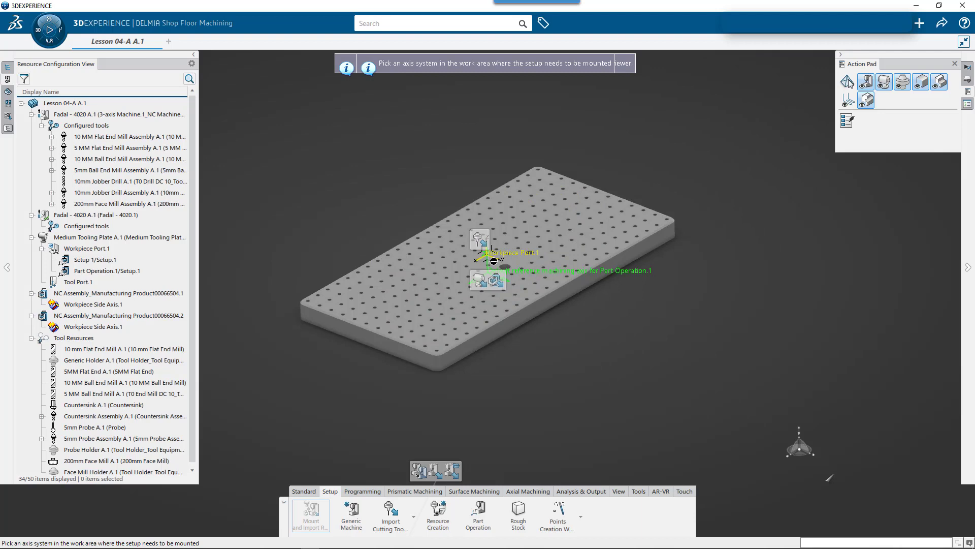
pyautogui.click(500, 261)
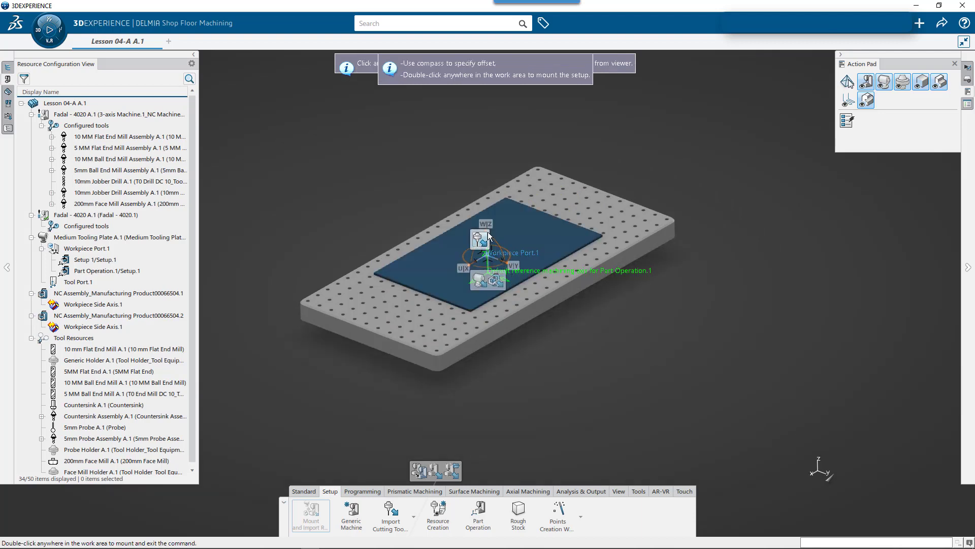
pyautogui.scroll(2, 487, 234)
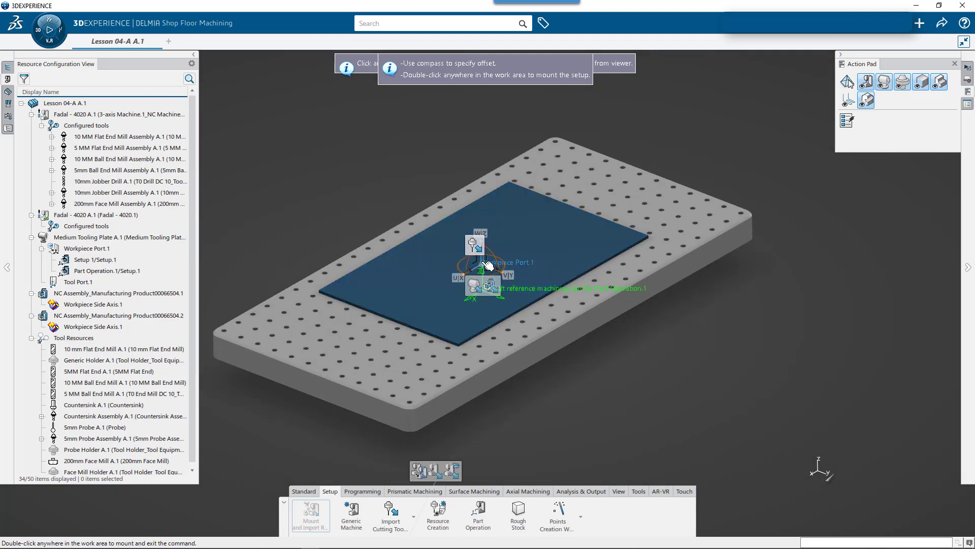
pyautogui.moveTo(484, 264); pyautogui.dragTo(539, 276)
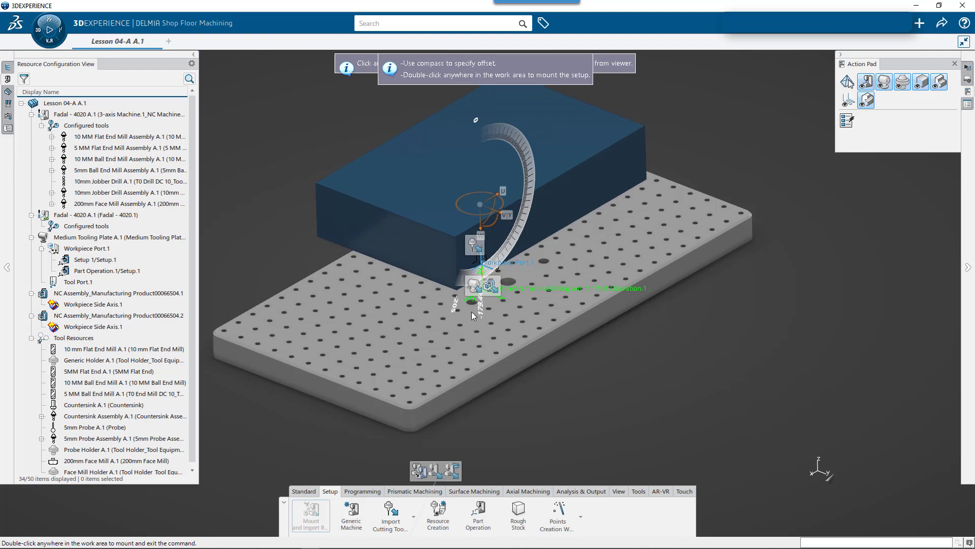
# - Flip the part 180° so its underside faces up and mount it
pyautogui.doubleClick(485, 311)
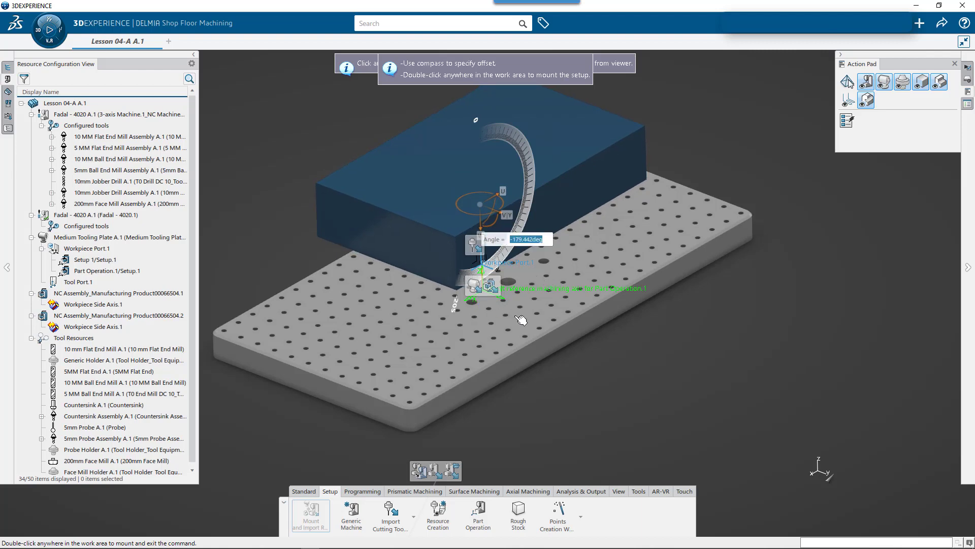
pyautogui.write('180')
pyautogui.press('Return')
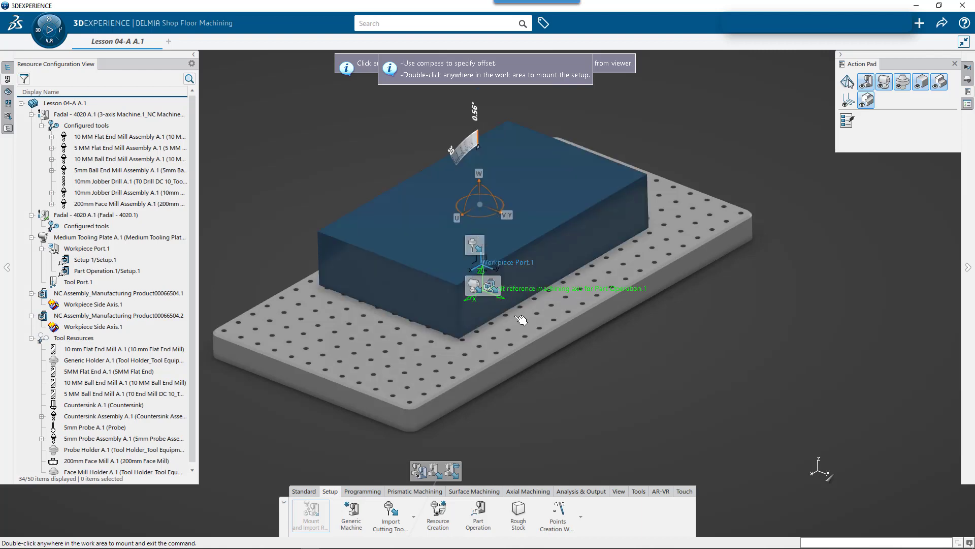
pyautogui.doubleClick(652, 135)
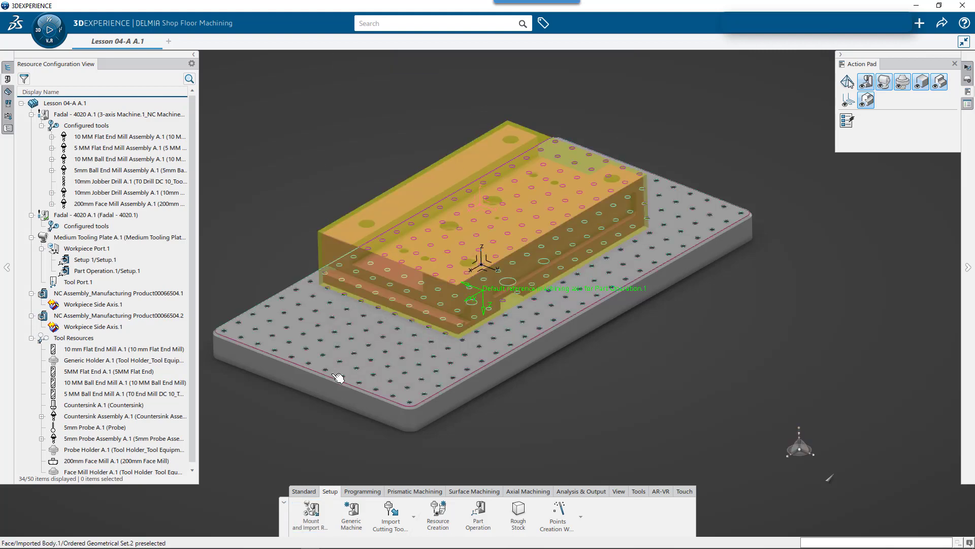
pyautogui.click(323, 513)
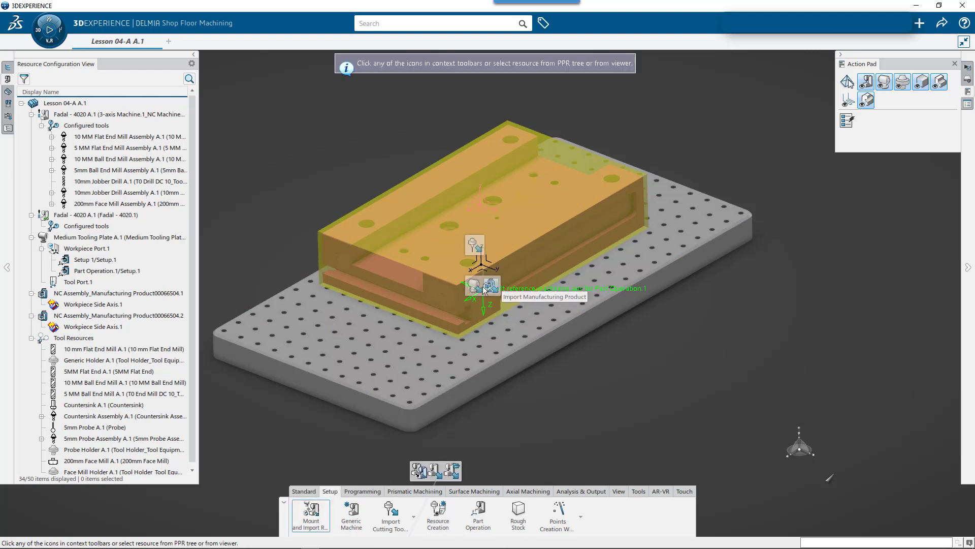
pyautogui.click(319, 529)
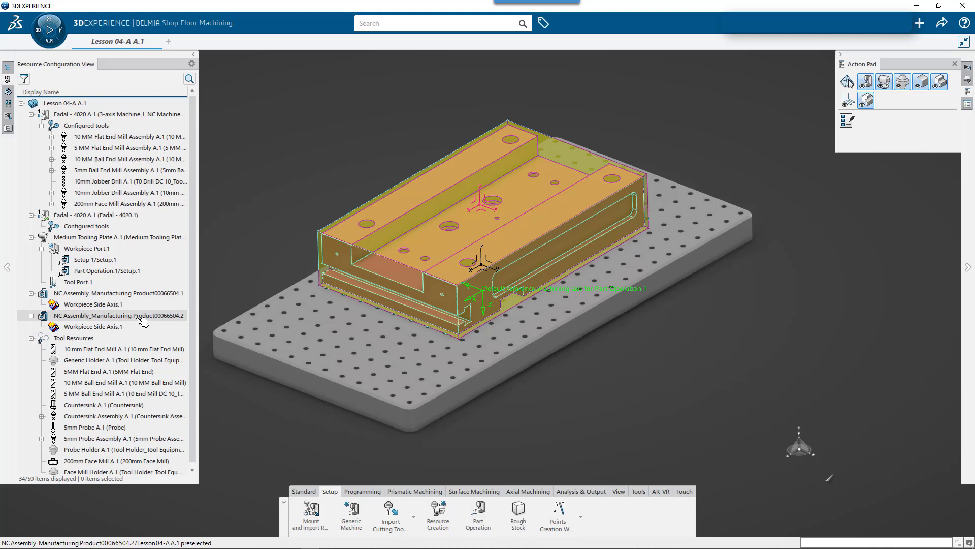
# - Assign the flipped part as Part Operation.1's design part and bring up its machining axis
pyautogui.click(8, 67)
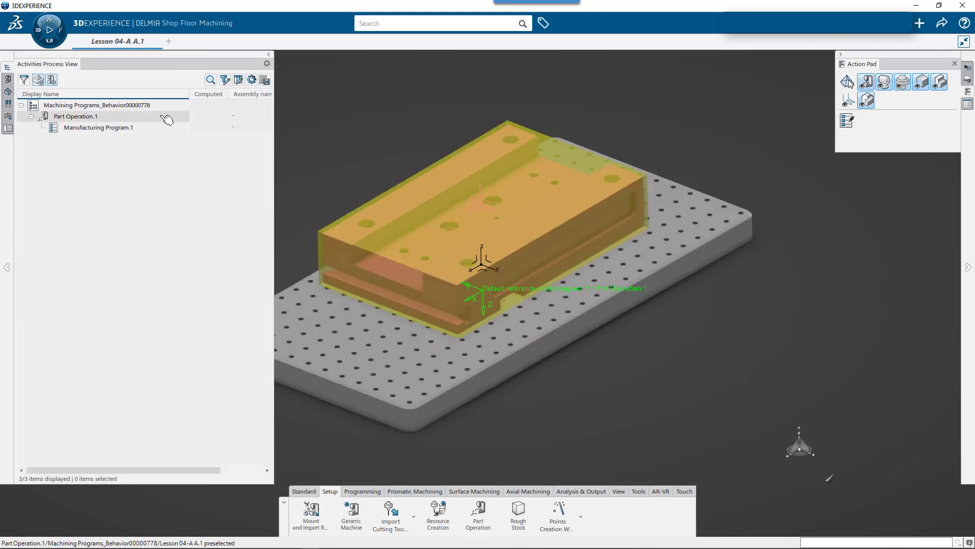
pyautogui.doubleClick(100, 117)
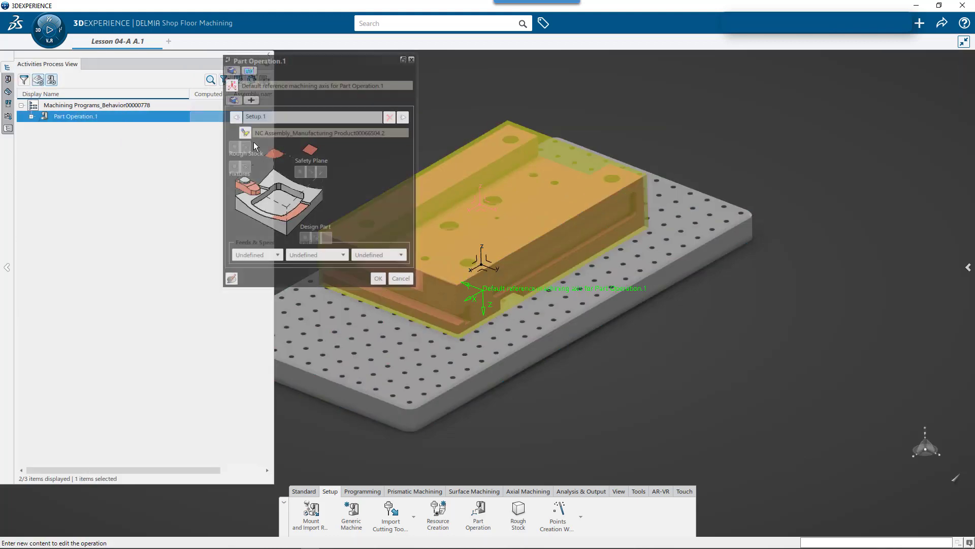
pyautogui.click(280, 204)
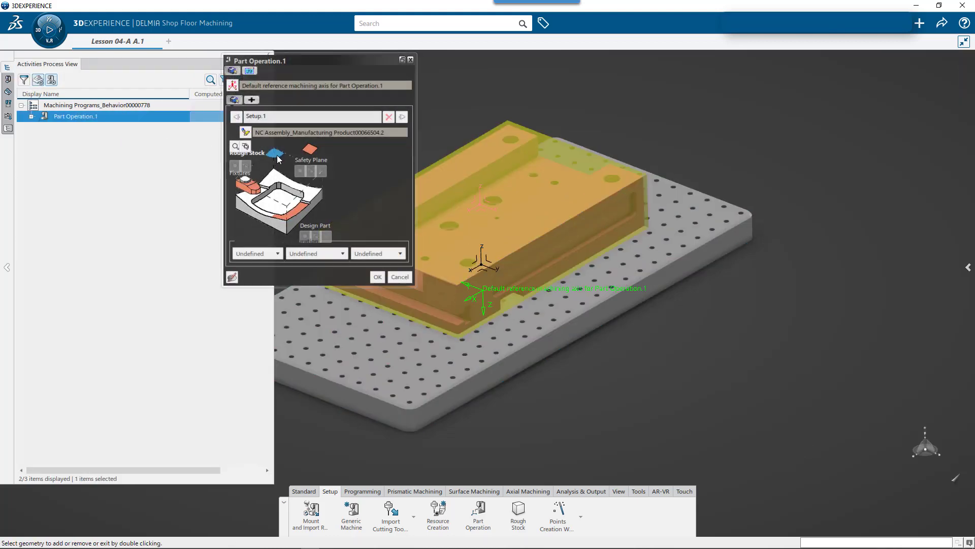
pyautogui.click(577, 166)
pyautogui.doubleClick(666, 121)
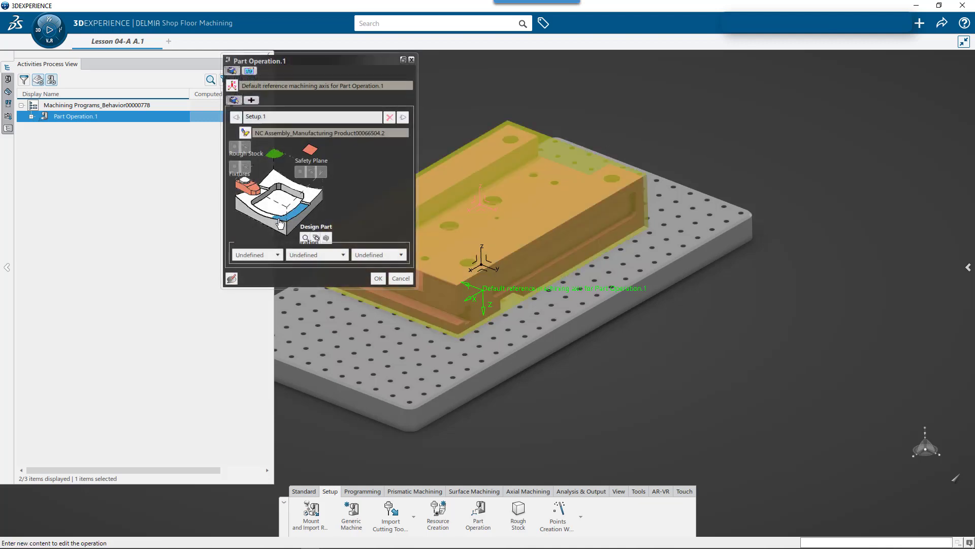
pyautogui.click(280, 222)
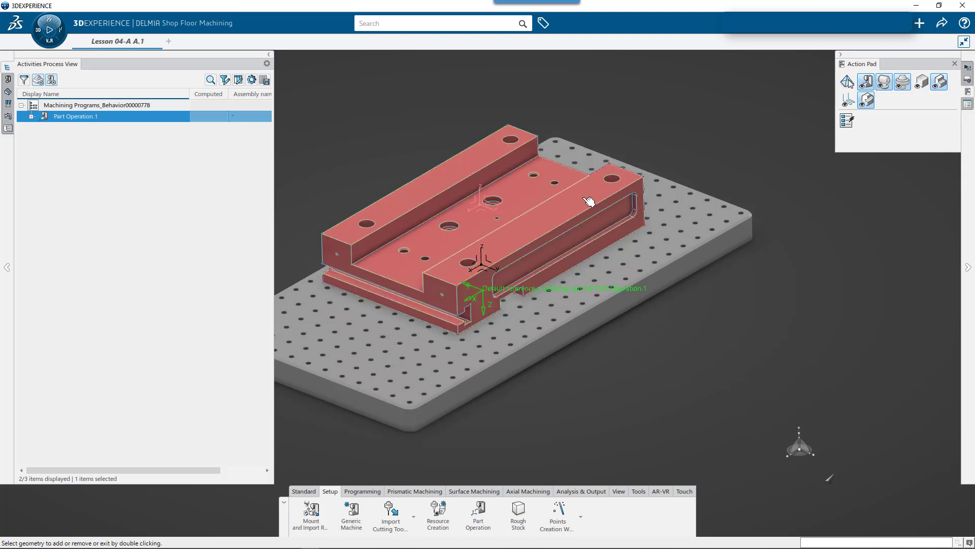
pyautogui.click(587, 203)
pyautogui.doubleClick(664, 125)
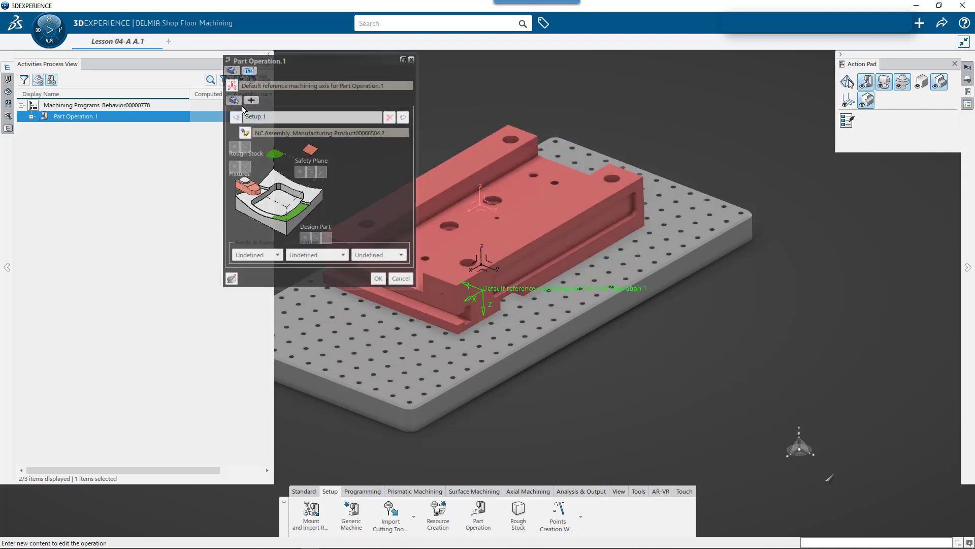
pyautogui.click(232, 86)
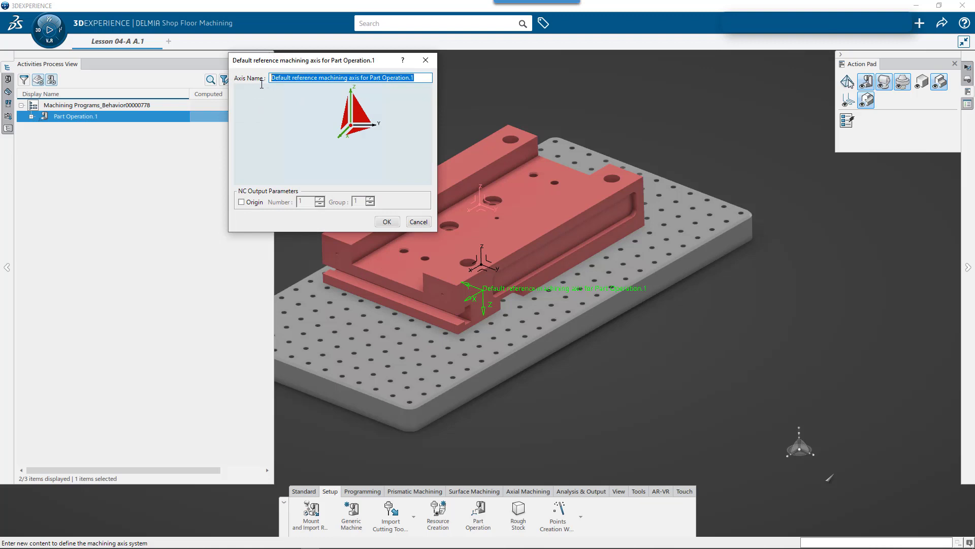
# - Name the axis g55 with origin number 55, origin at the part corner, Z from the rail top
pyautogui.write('g55')
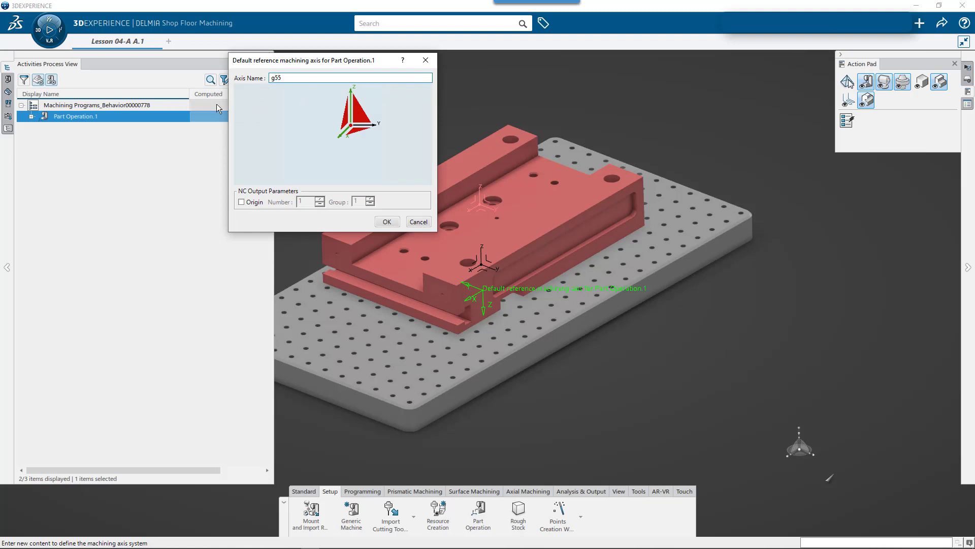
pyautogui.click(241, 202)
pyautogui.doubleClick(309, 204)
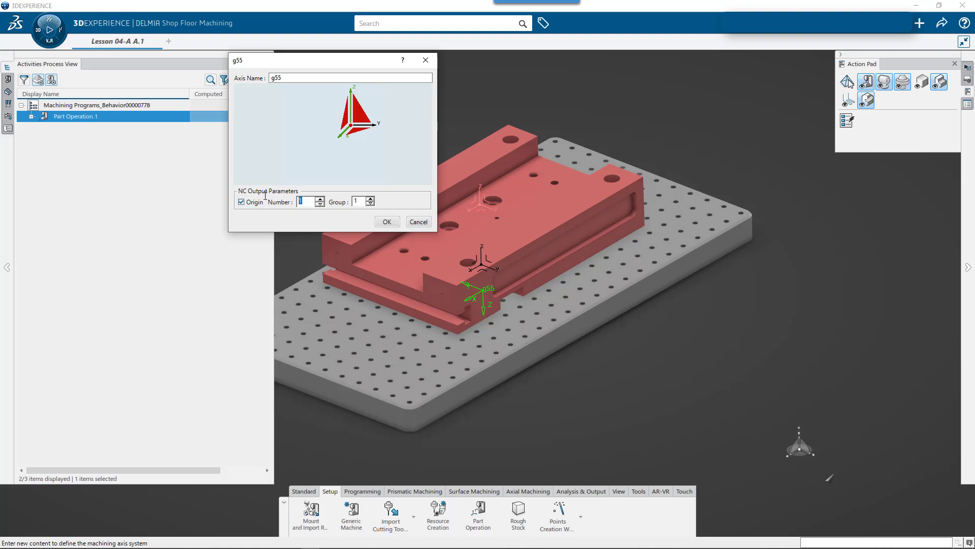
pyautogui.click(352, 130)
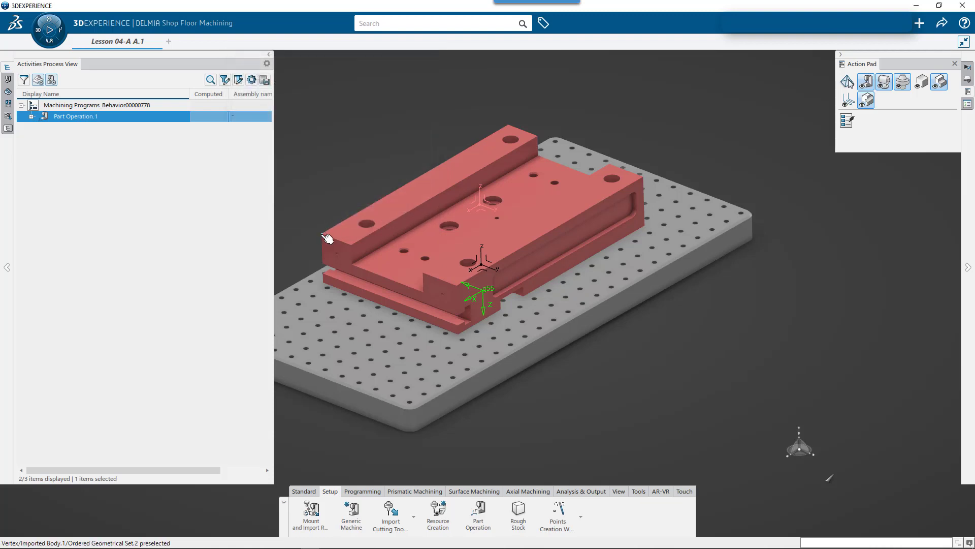
pyautogui.click(320, 232)
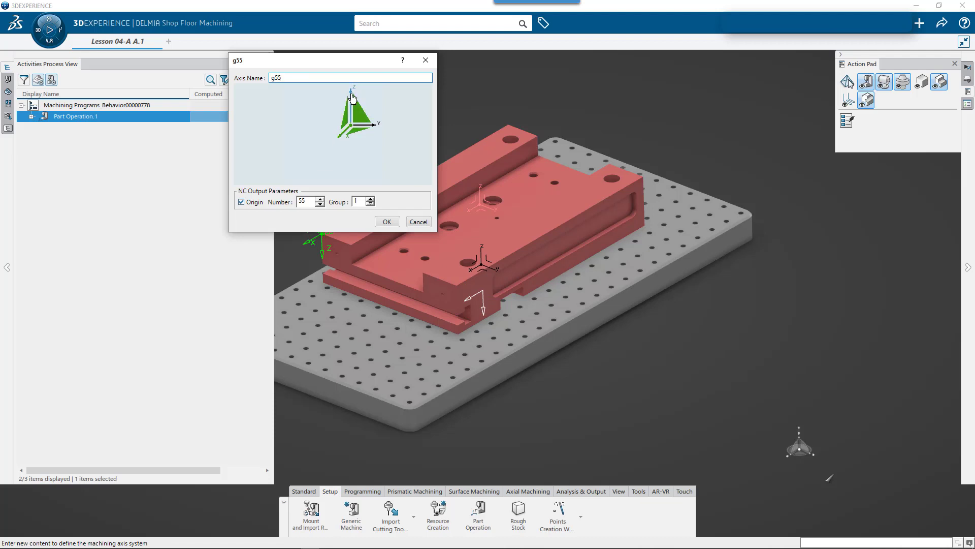
pyautogui.click(352, 99)
pyautogui.click(446, 183)
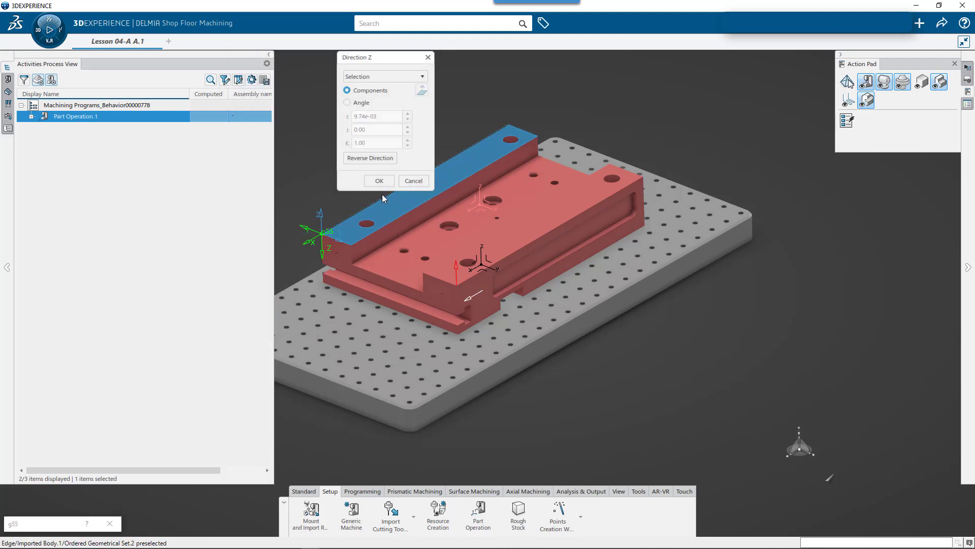
pyautogui.click(379, 182)
pyautogui.click(387, 222)
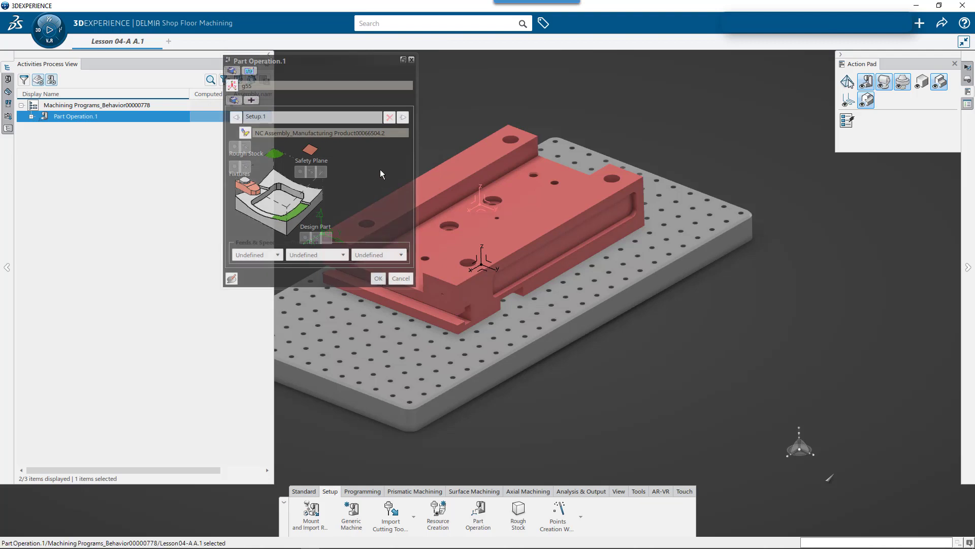
pyautogui.click(378, 278)
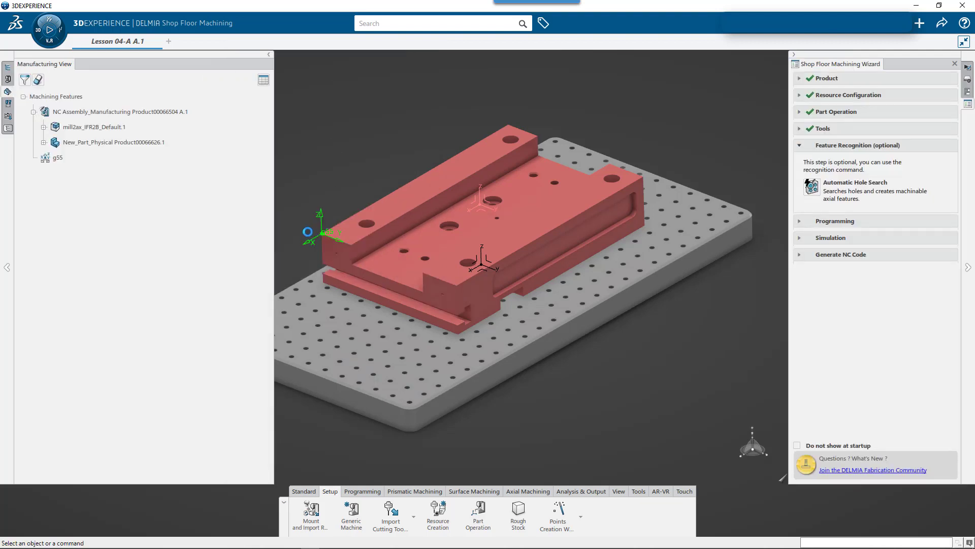
# - Reverse the g55 axis X direction and confirm the axis
pyautogui.doubleClick(323, 228)
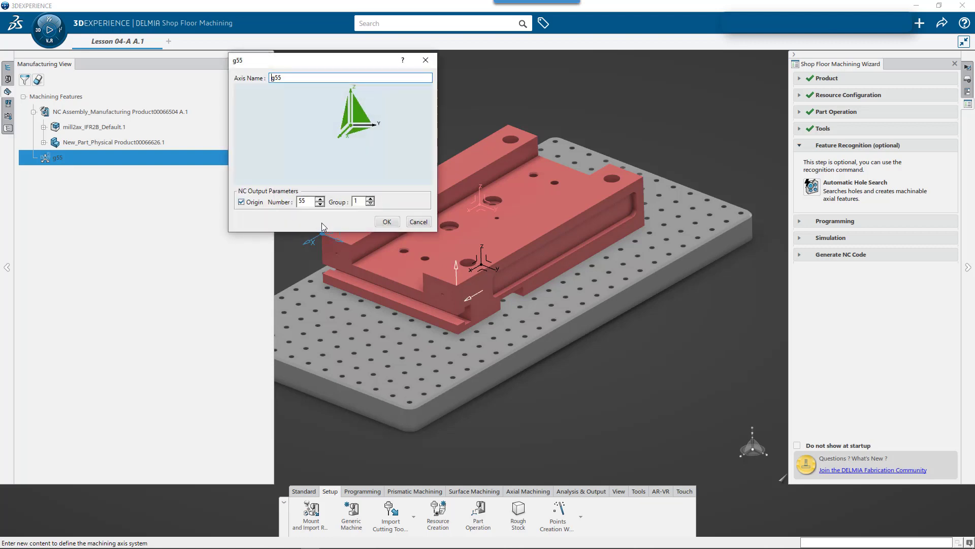
pyautogui.click(339, 133)
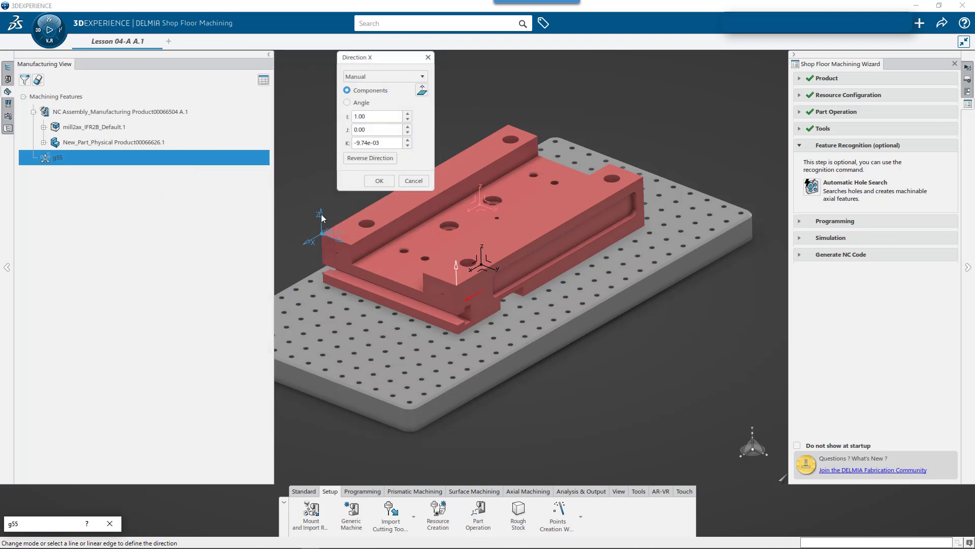
pyautogui.click(365, 158)
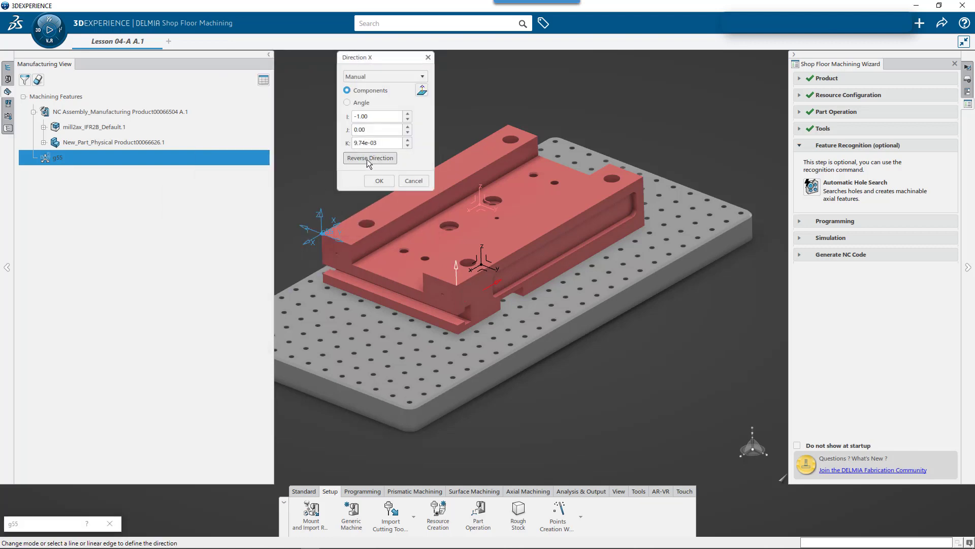
pyautogui.click(379, 180)
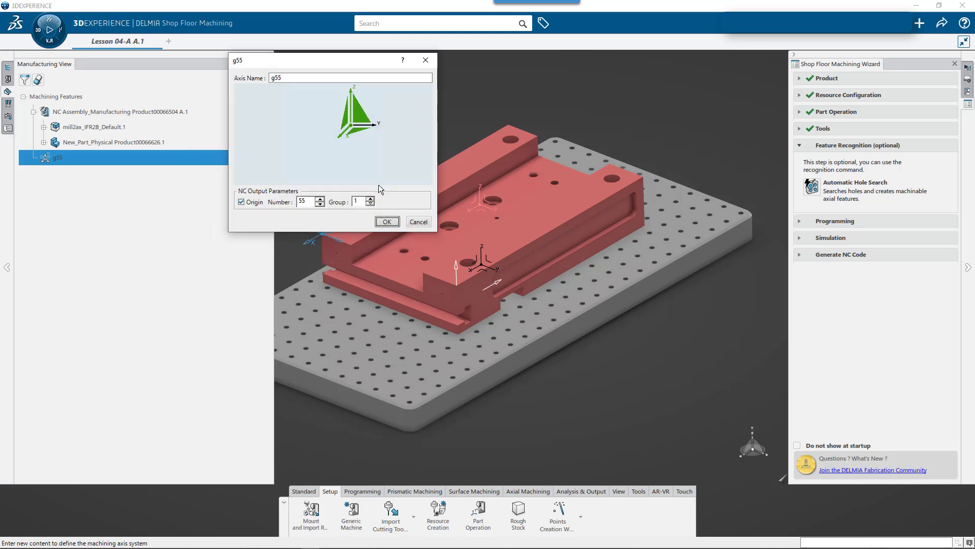
pyautogui.click(382, 222)
pyautogui.click(364, 138)
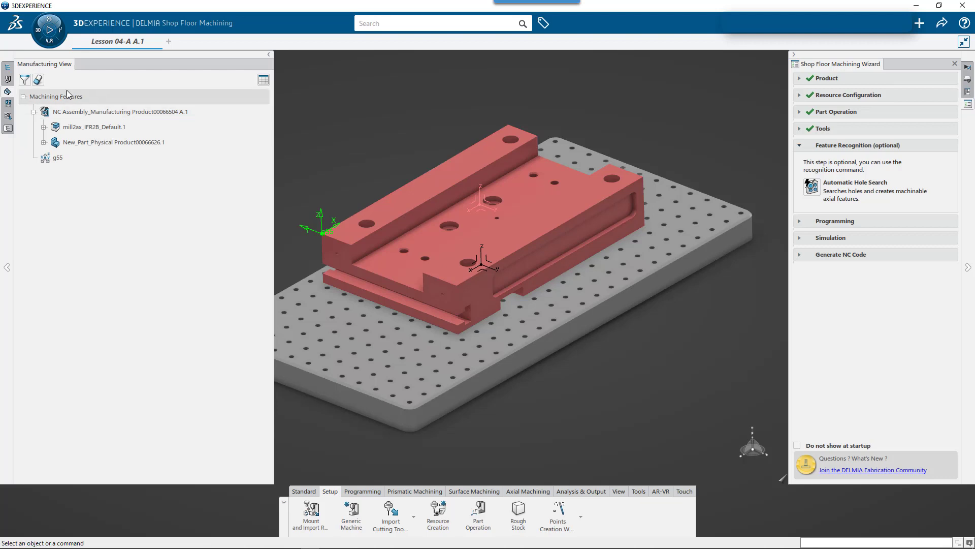
# - Review Part Operation.1's stock and collision options, then expand it to show Manufacturing Program.1
pyautogui.click(8, 67)
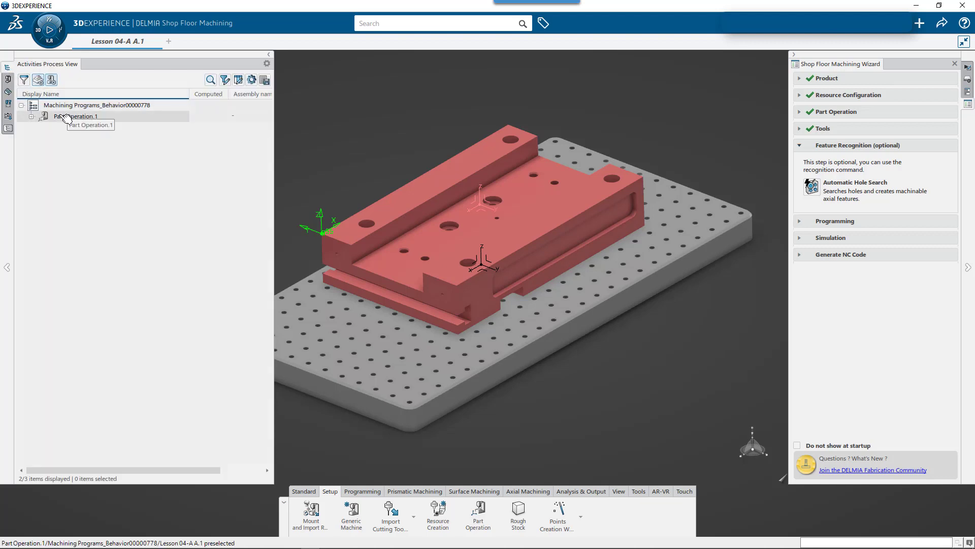
pyautogui.click(31, 116)
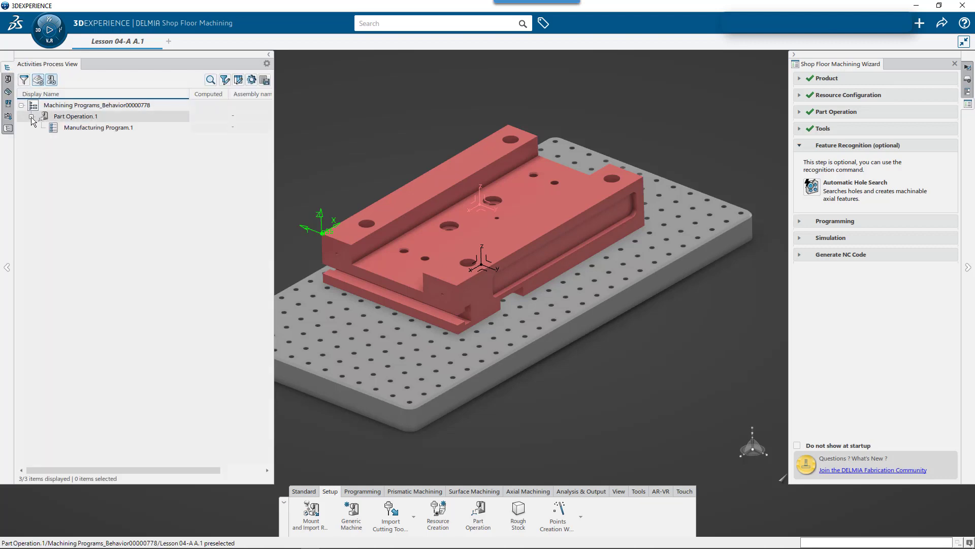
pyautogui.doubleClick(87, 121)
pyautogui.click(249, 71)
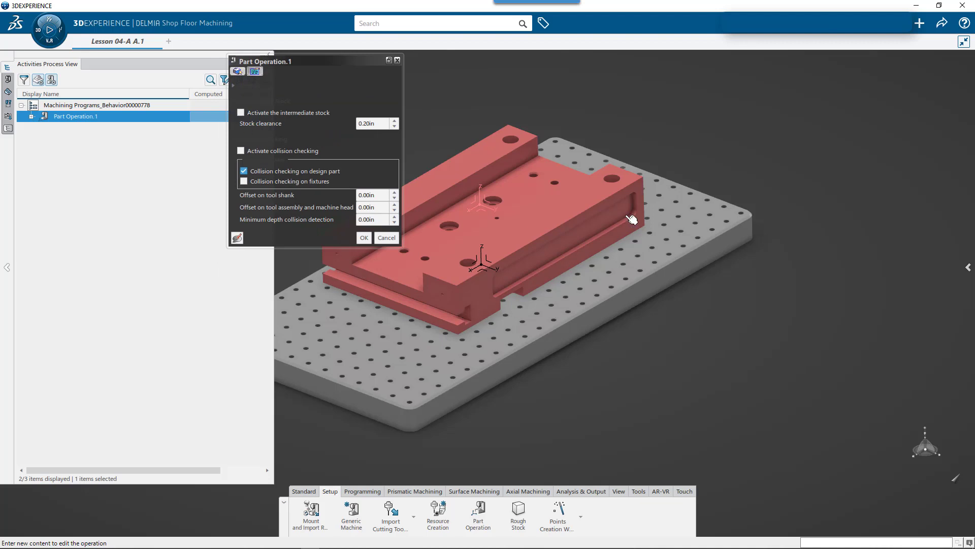
pyautogui.click(367, 239)
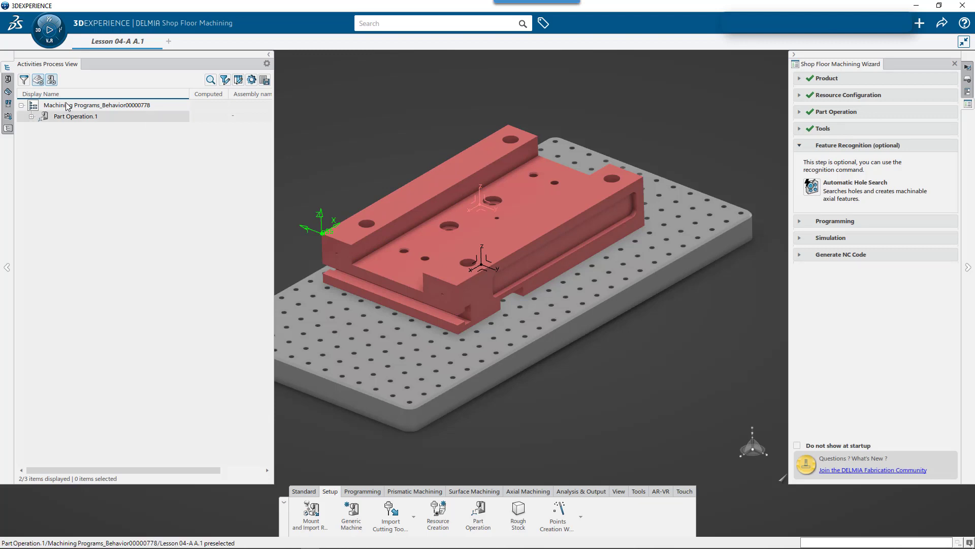
pyautogui.click(31, 117)
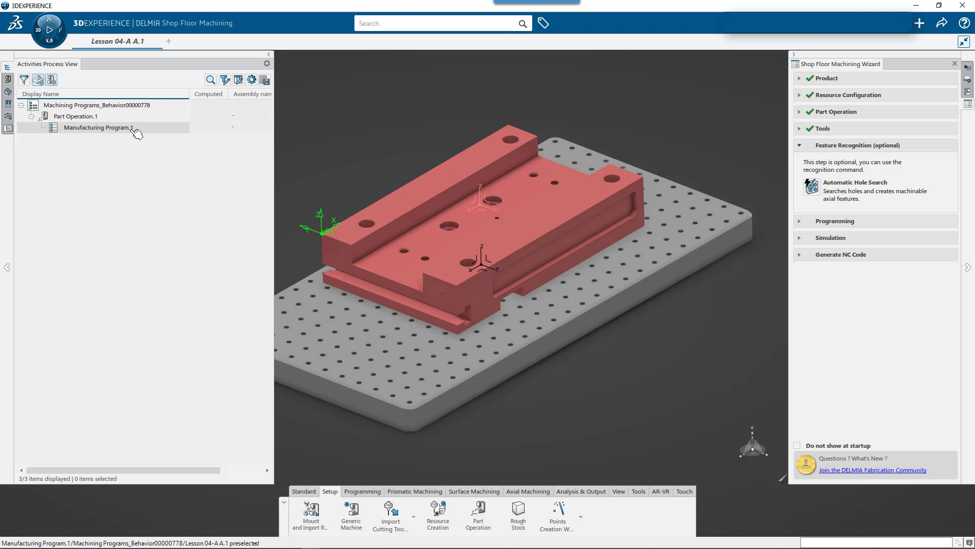
# - Set the first Fadal - 4020 machine as current and view the Setup 1 program
pyautogui.click(8, 79)
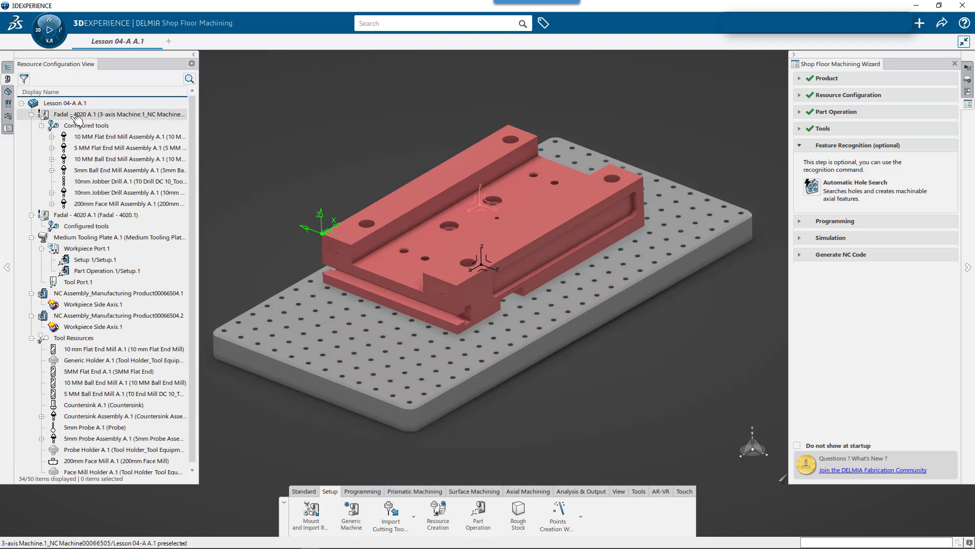
pyautogui.rightClick(79, 117)
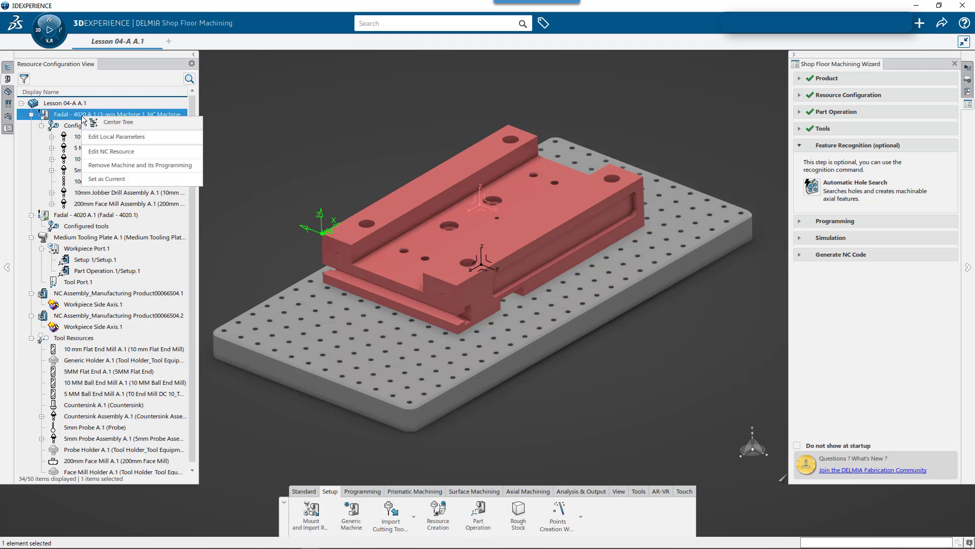
pyautogui.click(117, 179)
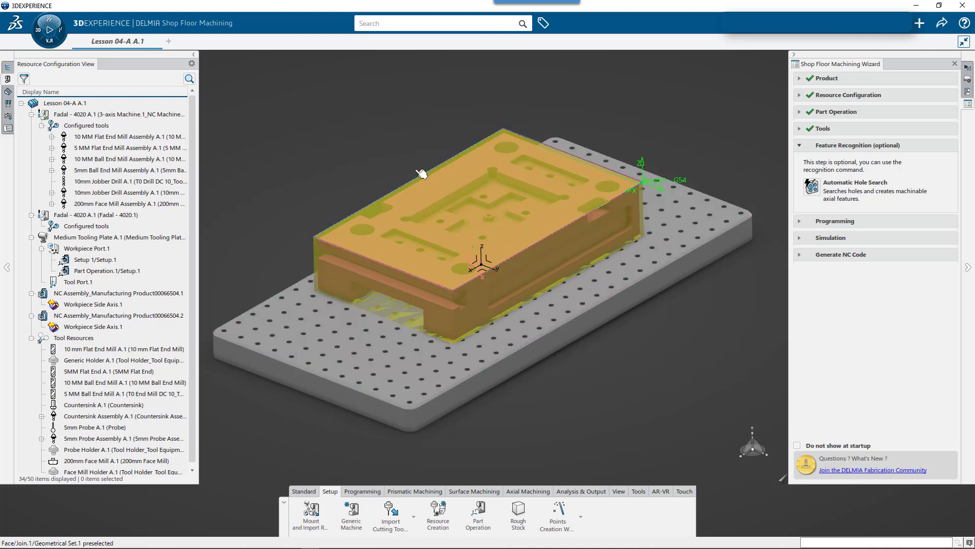
pyautogui.click(7, 104)
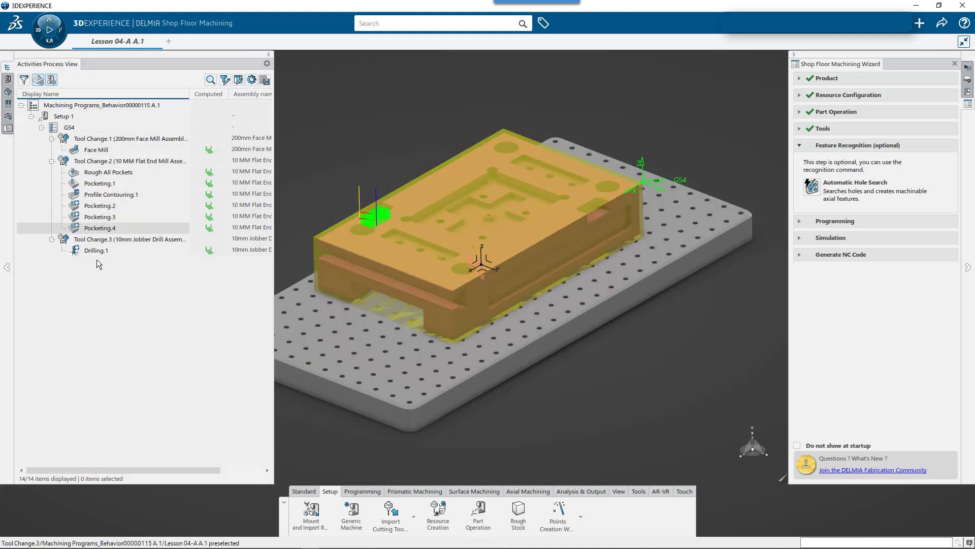
# - Set the second Fadal - 4020 machine as current again
pyautogui.click(8, 81)
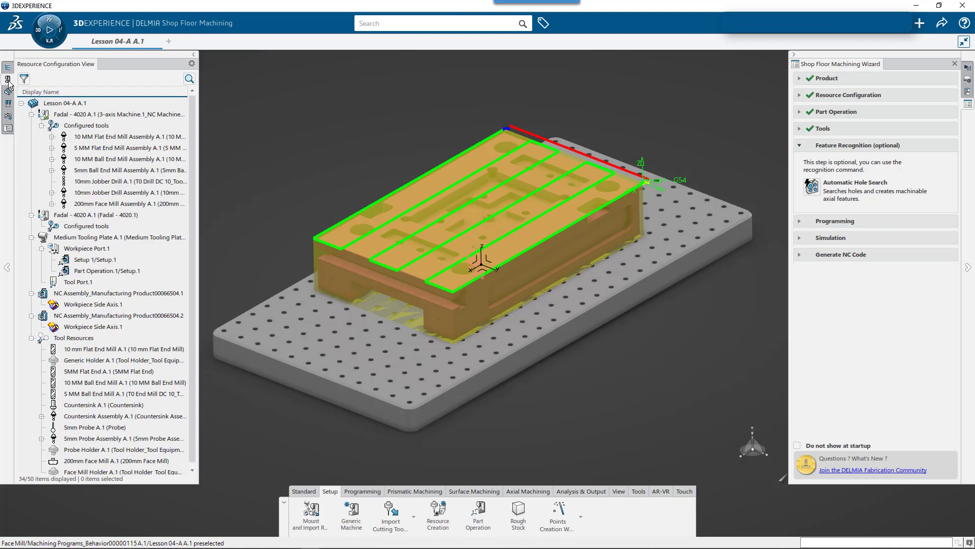
pyautogui.rightClick(97, 216)
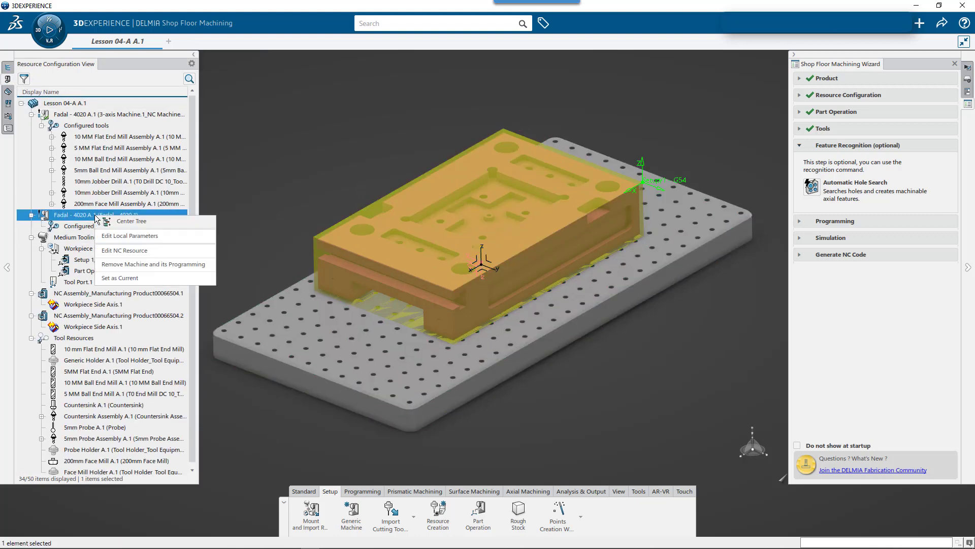
pyautogui.click(133, 279)
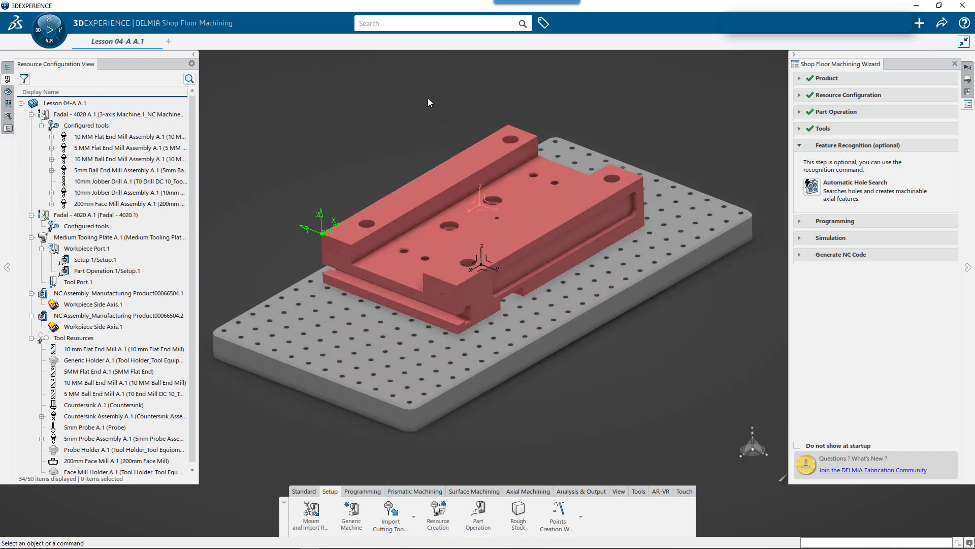
# - Check 'Show only the current machine' under Simulation > Machining > General preferences and confirm
pyautogui.click(899, 25)
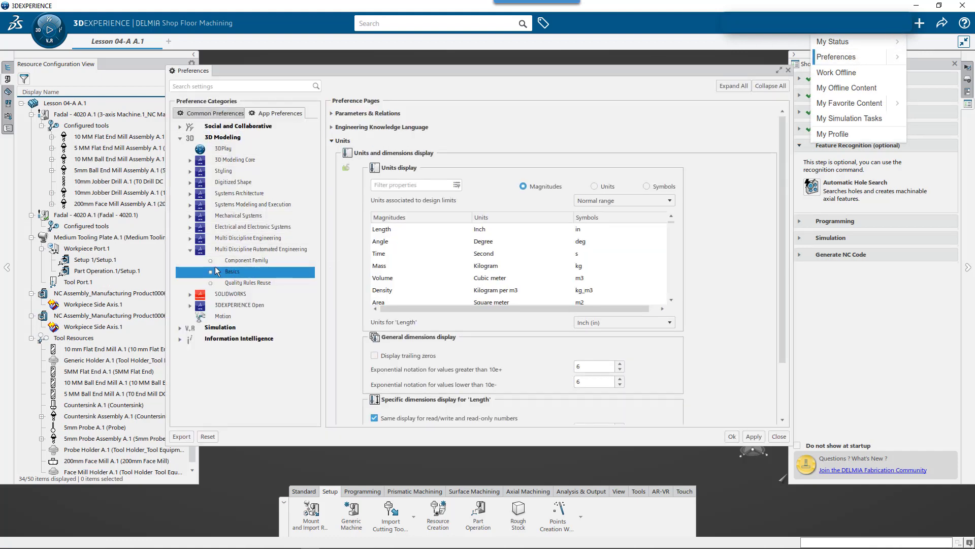
pyautogui.click(191, 251)
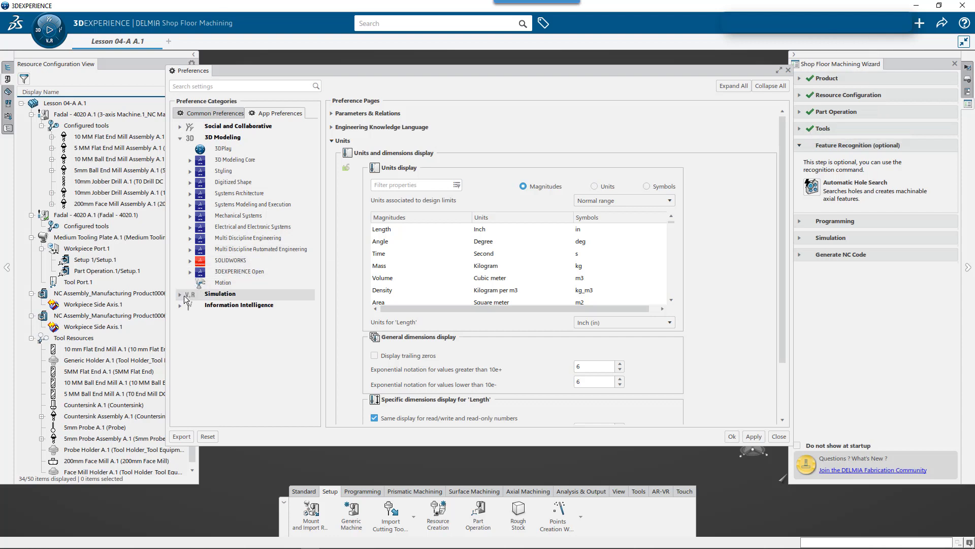
pyautogui.click(180, 294)
pyautogui.click(227, 349)
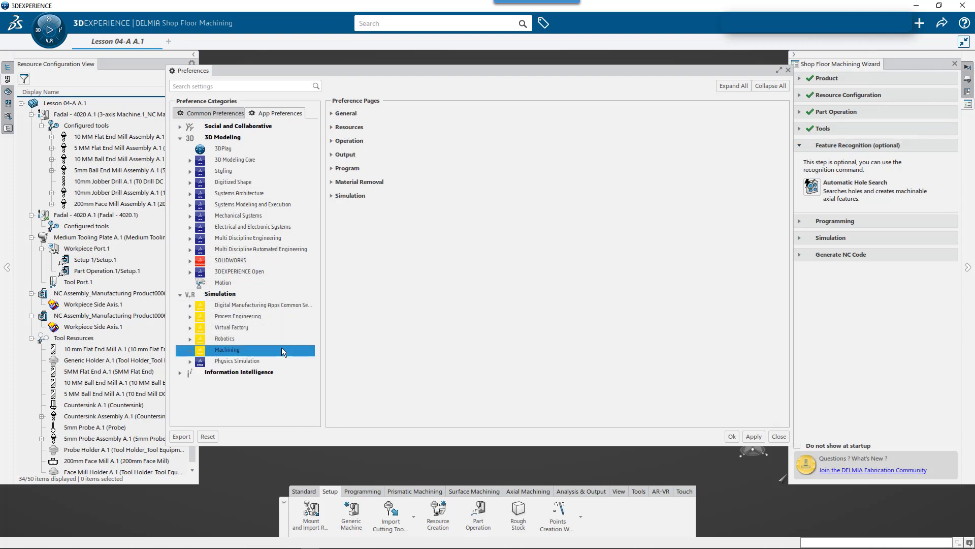
pyautogui.click(333, 115)
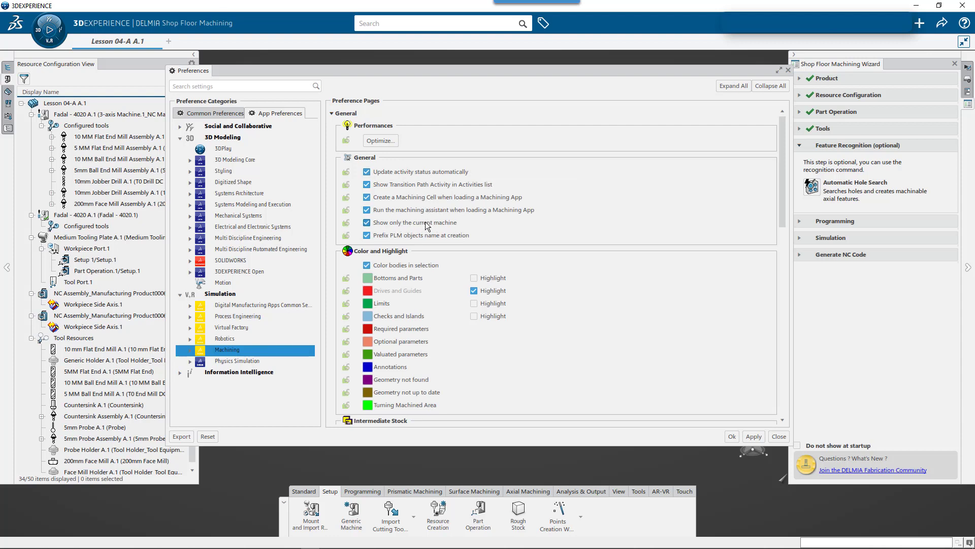
pyautogui.click(395, 223)
pyautogui.click(732, 437)
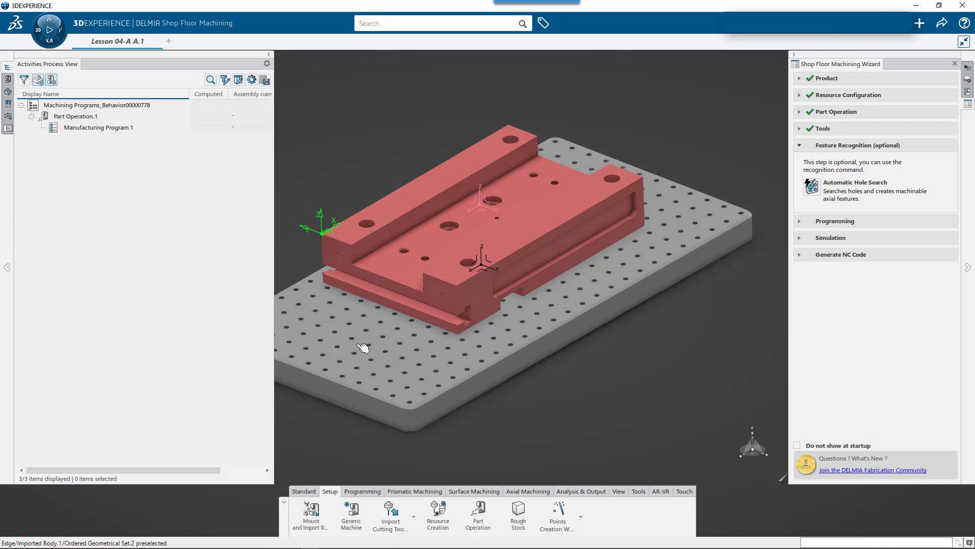
# - Create a Pocketing operation in Manufacturing Program.1 using the 10 mm Flat End Mill
pyautogui.click(396, 491)
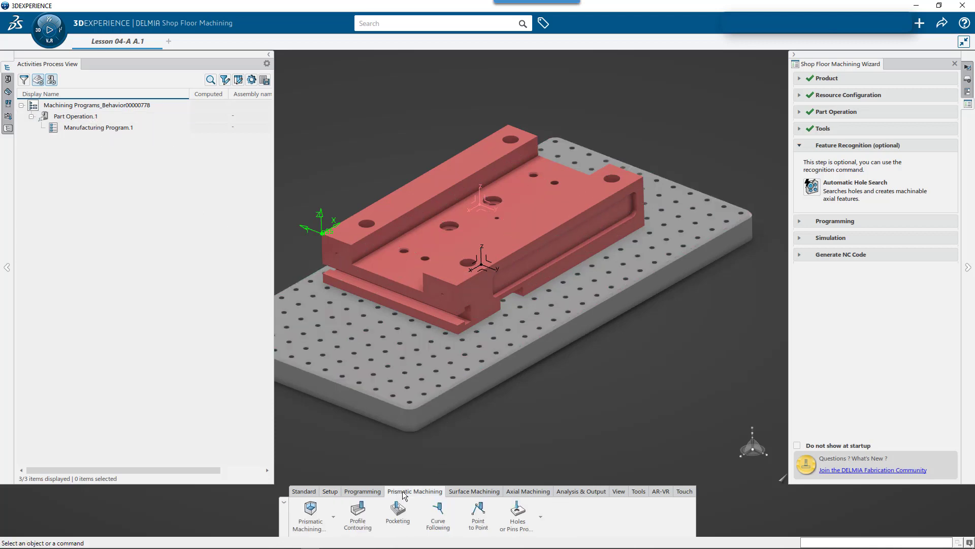
pyautogui.click(398, 511)
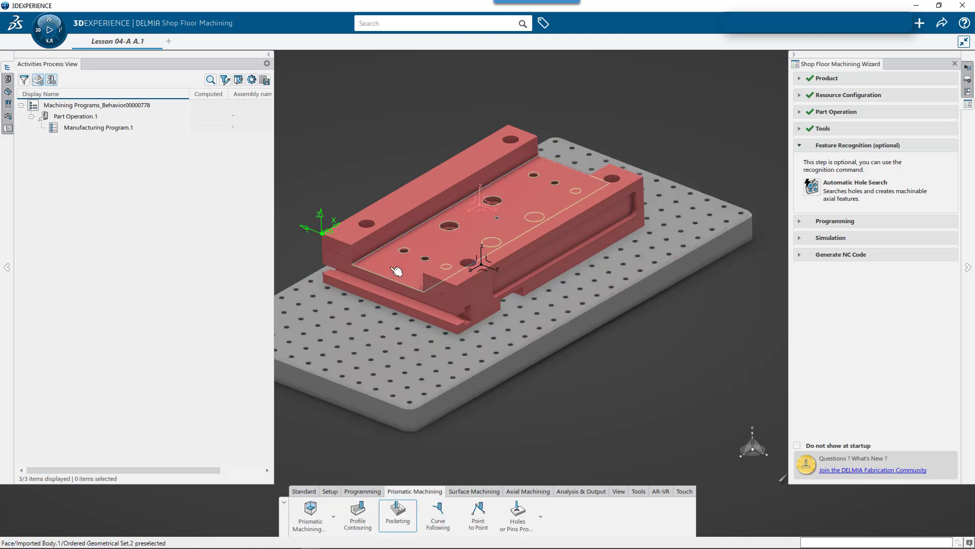
pyautogui.click(370, 149)
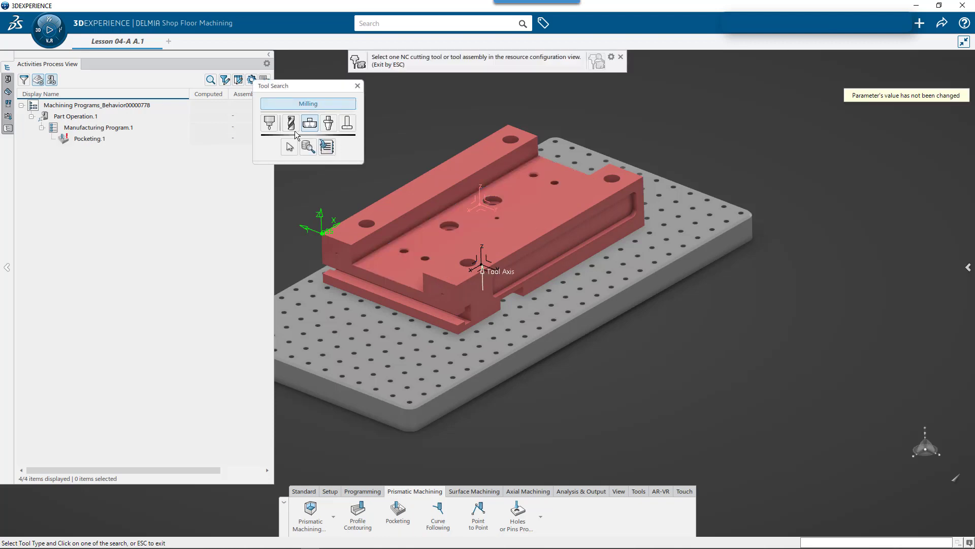
pyautogui.click(291, 123)
pyautogui.click(290, 147)
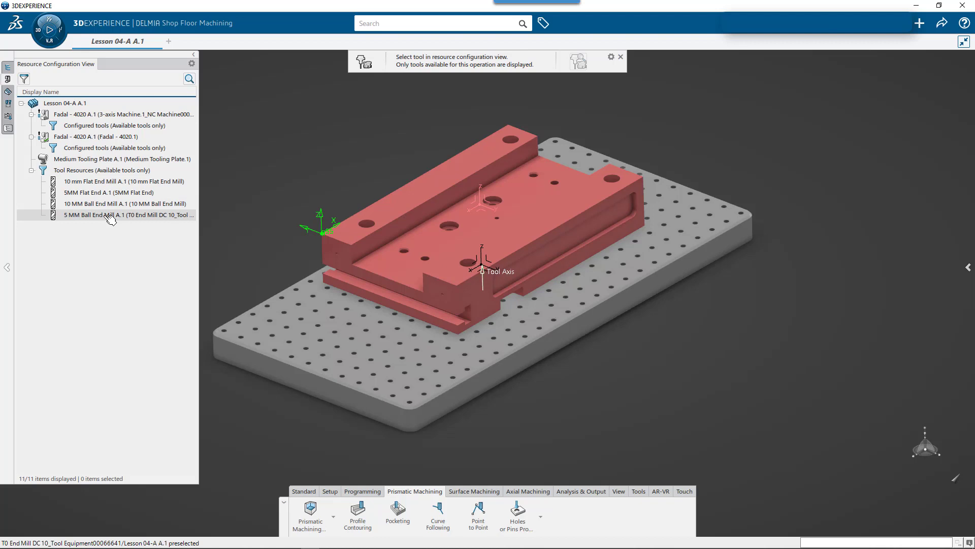
pyautogui.click(114, 181)
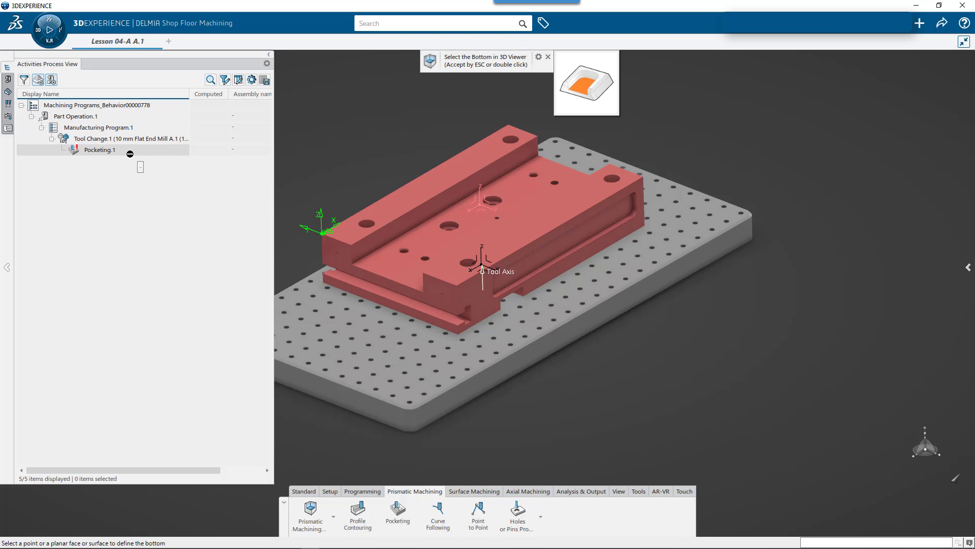
# - Set the pocket floor as Bottom and the part's upper face as Top
pyautogui.click(436, 246)
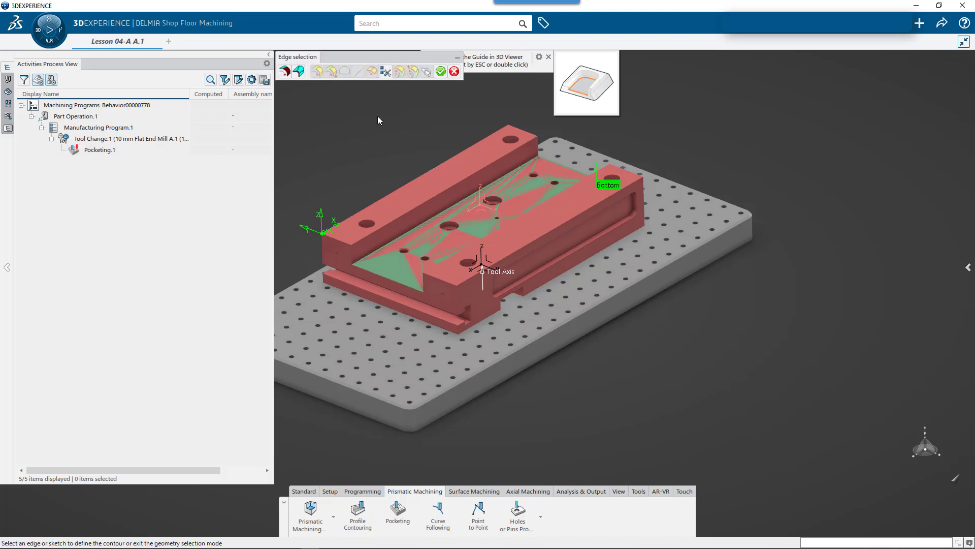
pyautogui.click(440, 71)
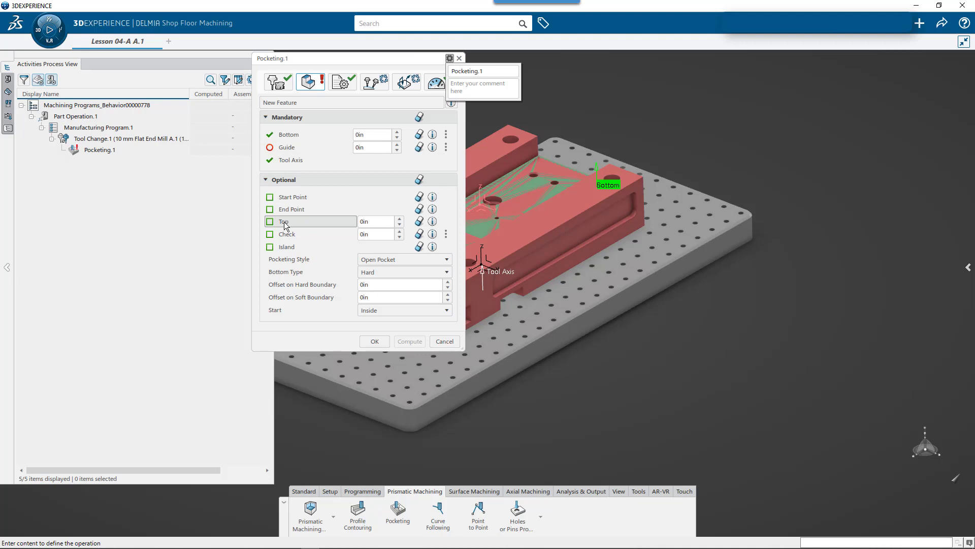
pyautogui.click(283, 221)
pyautogui.click(483, 161)
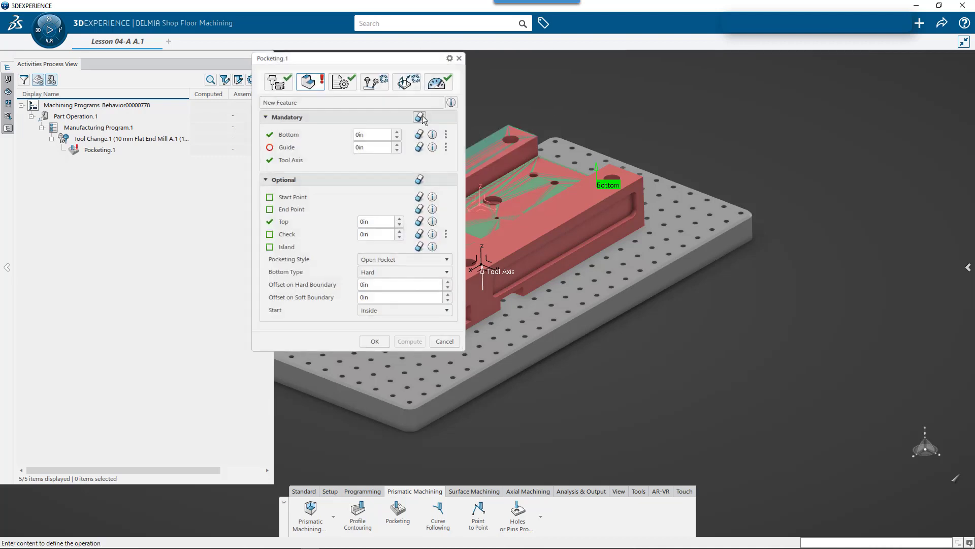
# - Define the guide contour from the long wall's base edge plus the part's right edge
pyautogui.click(285, 143)
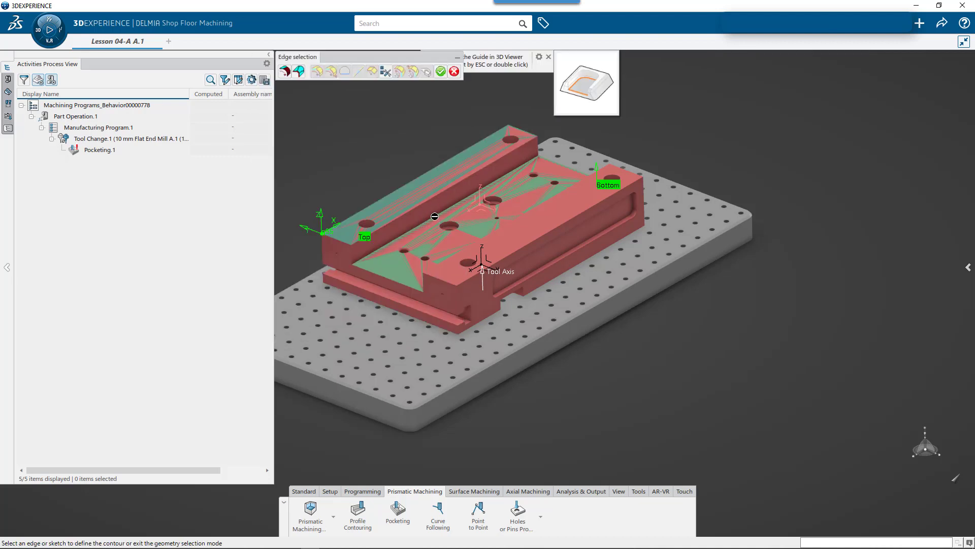
pyautogui.click(528, 181)
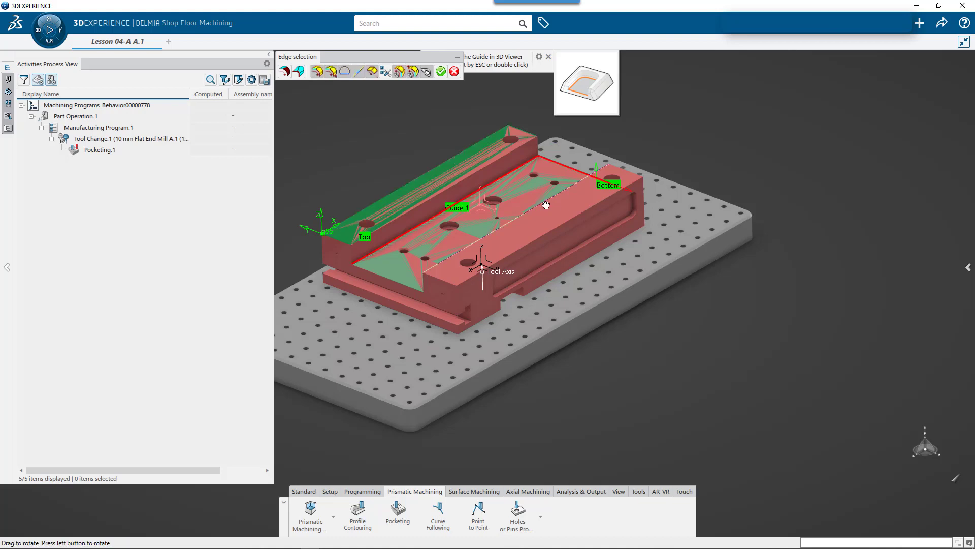
pyautogui.moveTo(547, 206); pyautogui.dragTo(553, 246, button='middle')
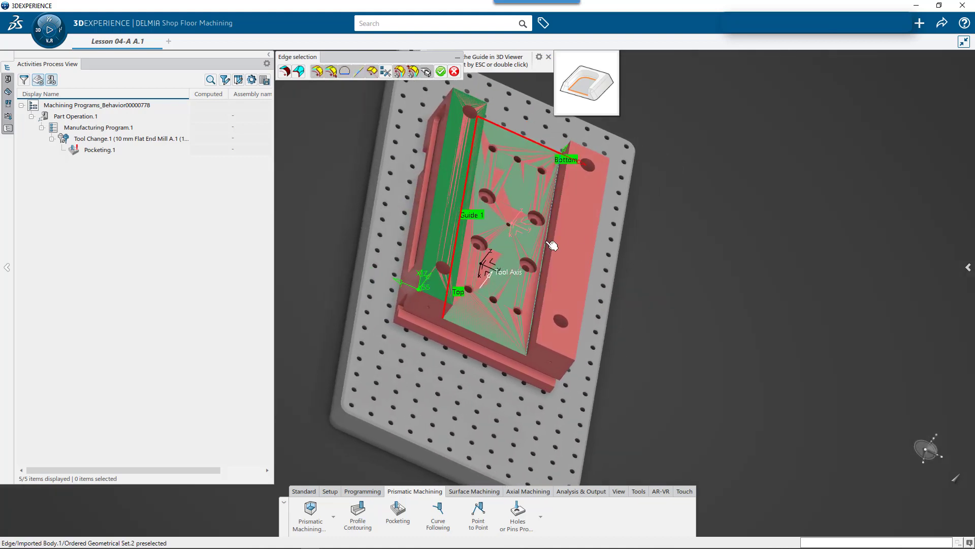
pyautogui.click(551, 246)
pyautogui.click(440, 72)
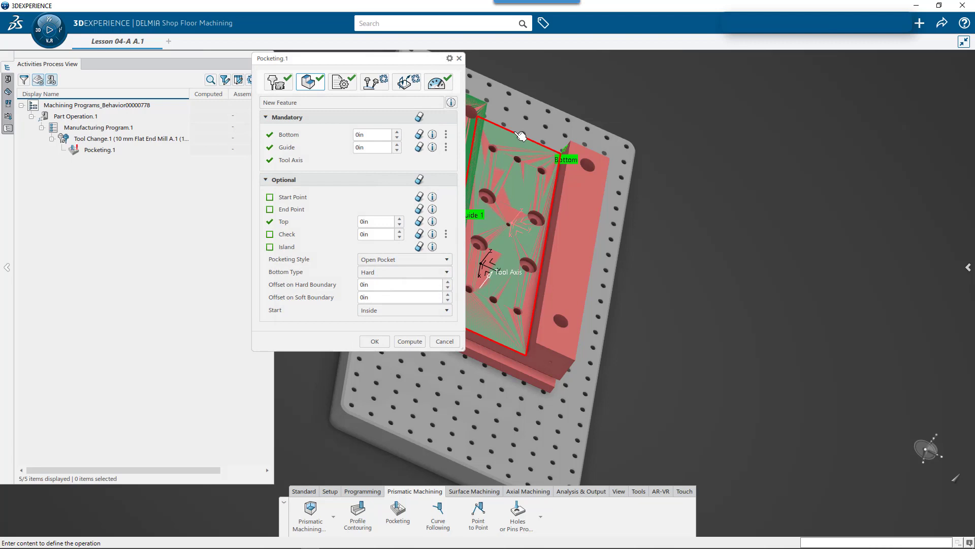
pyautogui.click(314, 148)
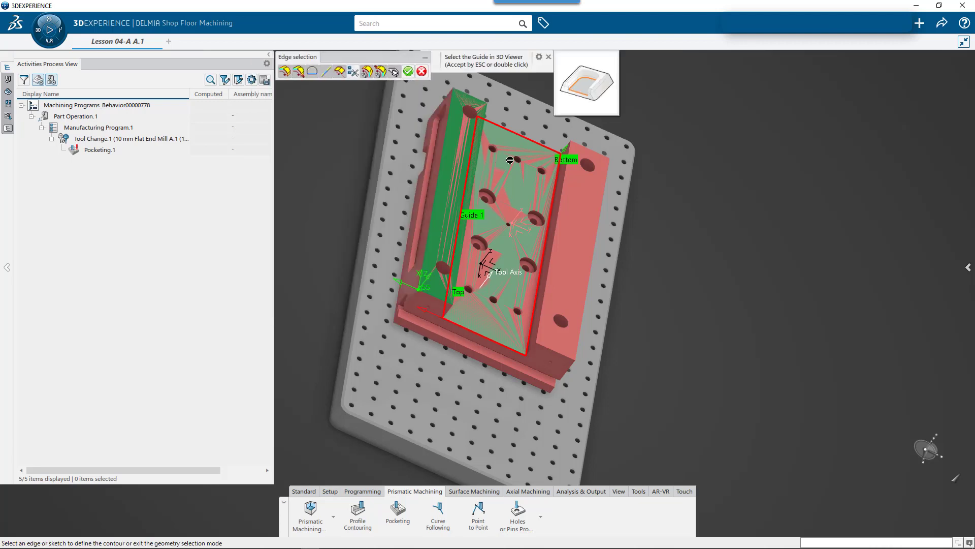
pyautogui.doubleClick(538, 146)
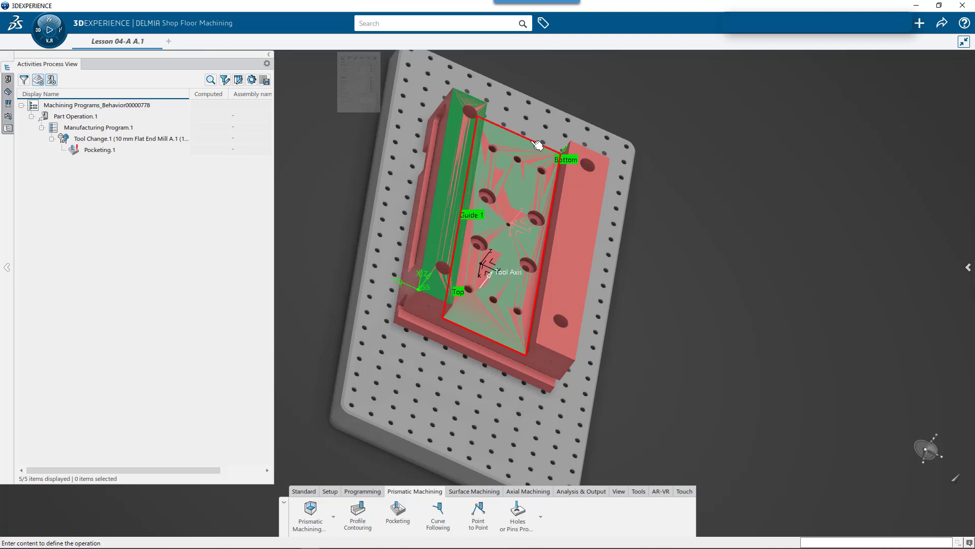
pyautogui.click(446, 148)
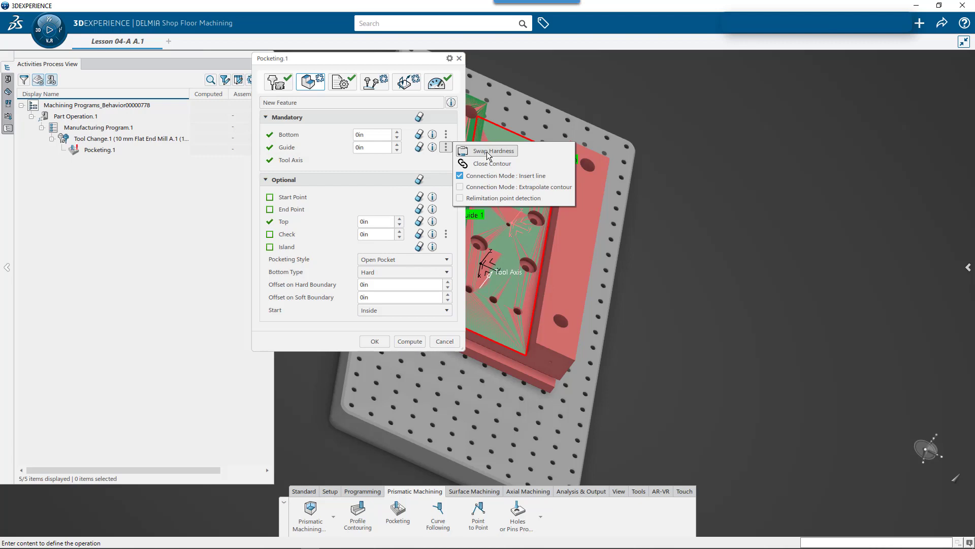
# - Swap Hardness on the pocket's top guide edge so it becomes a dashed soft boundary
pyautogui.click(531, 148)
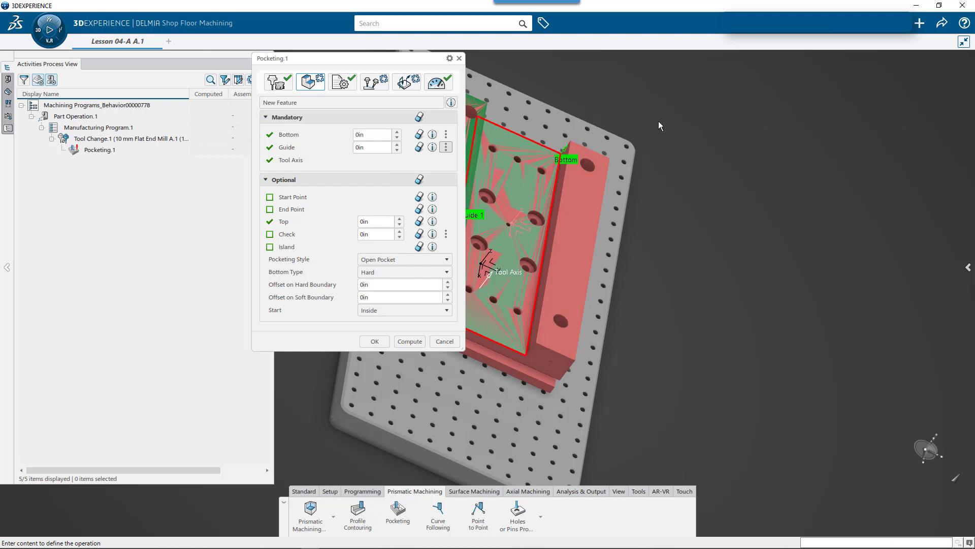
pyautogui.click(532, 142)
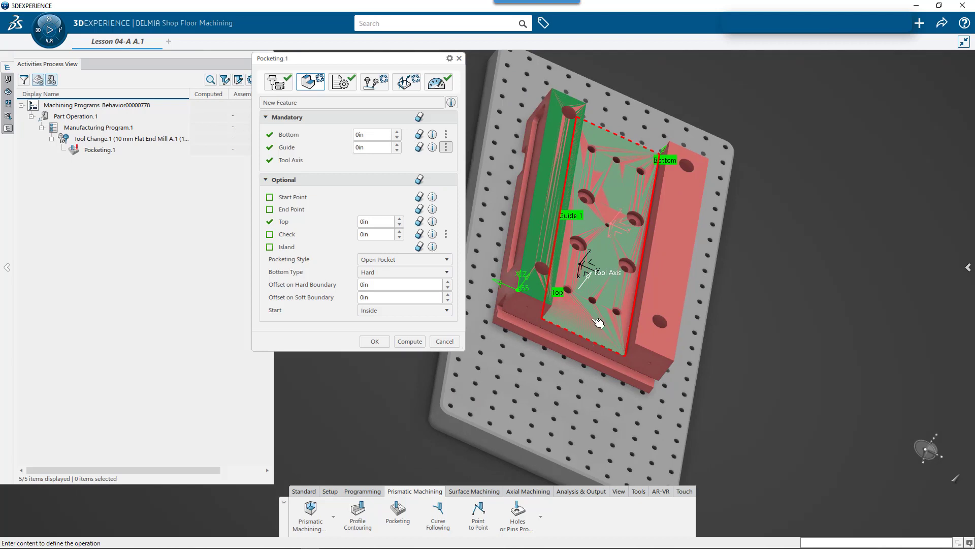
# - Choose Concentric as the pocketing tool path style on the strategy tab and click OK
pyautogui.click(342, 81)
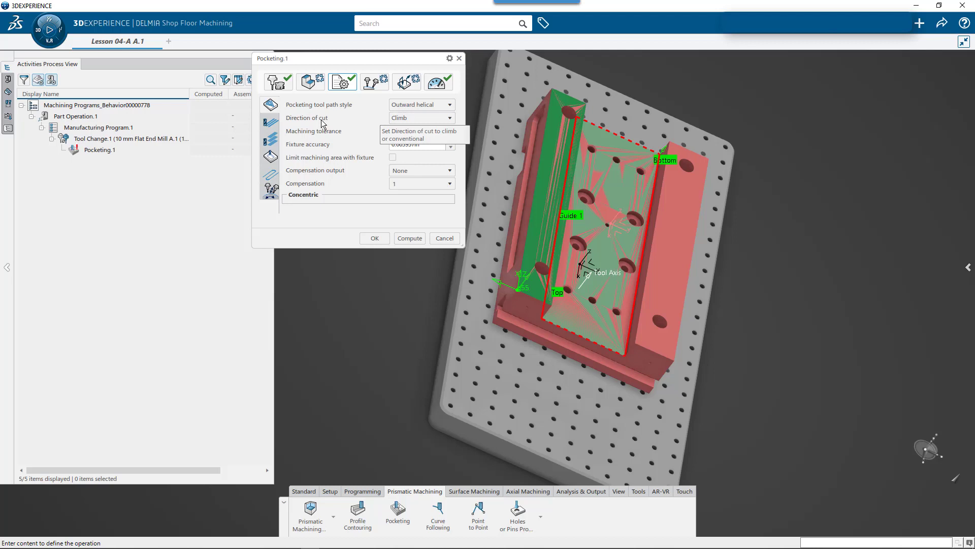
pyautogui.click(449, 104)
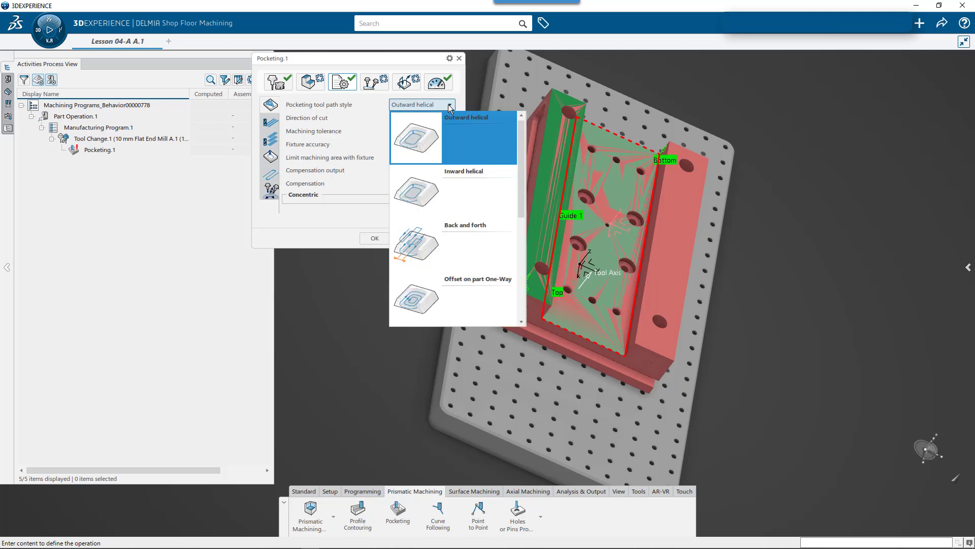
pyautogui.moveTo(520, 200); pyautogui.dragTo(527, 298)
pyautogui.scroll(-1, 428, 229)
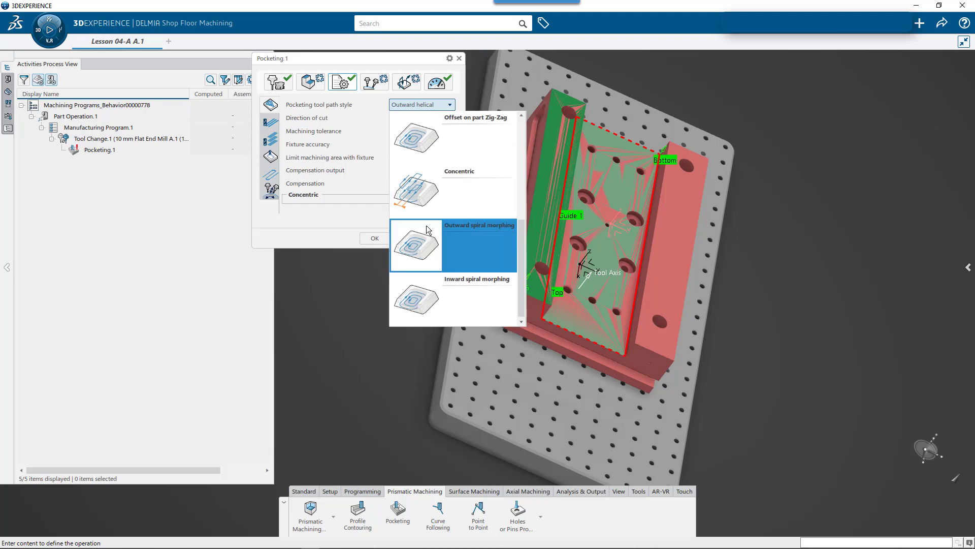
pyautogui.click(418, 199)
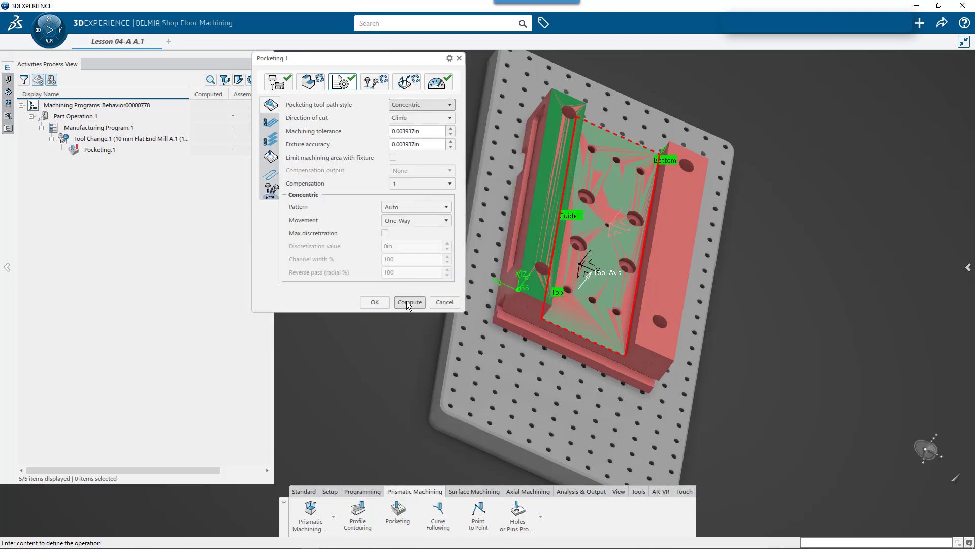
pyautogui.click(378, 304)
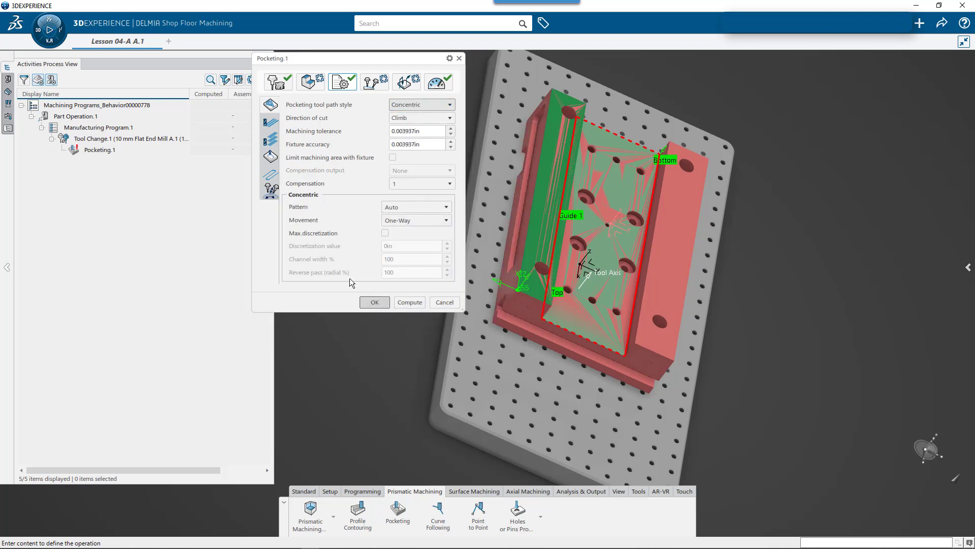
# - Force Compute Tool Path on Pocketing.1, then orbit and zoom to inspect the concentric passes
pyautogui.click(97, 150)
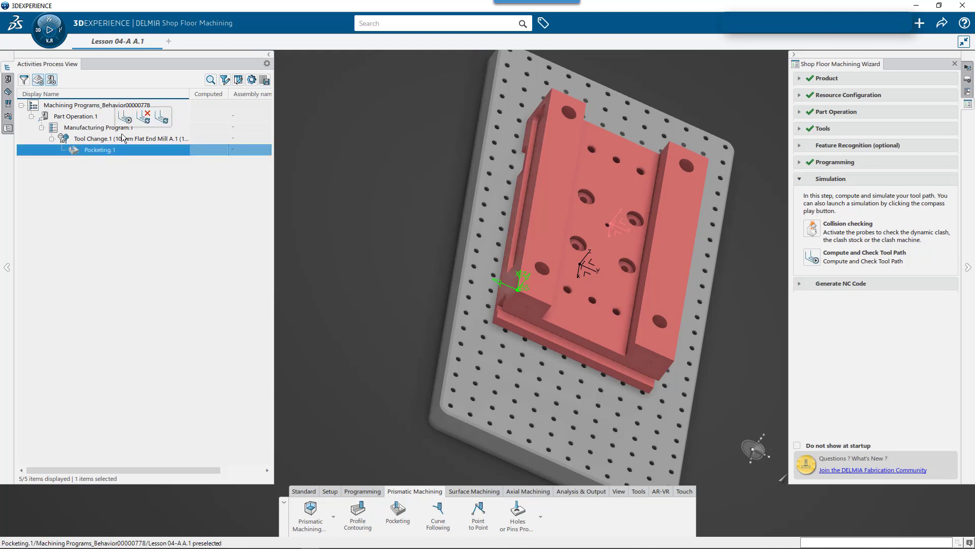
pyautogui.click(144, 118)
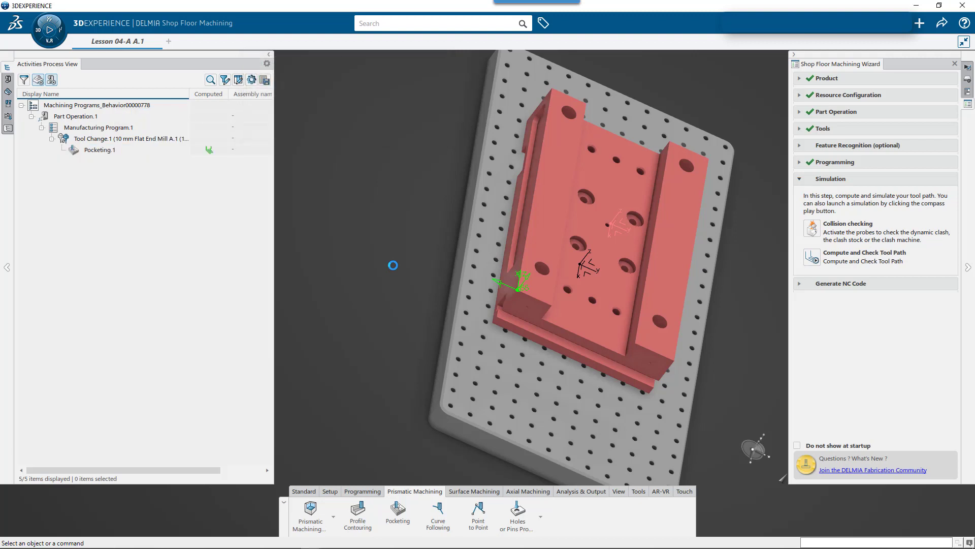
pyautogui.click(154, 149)
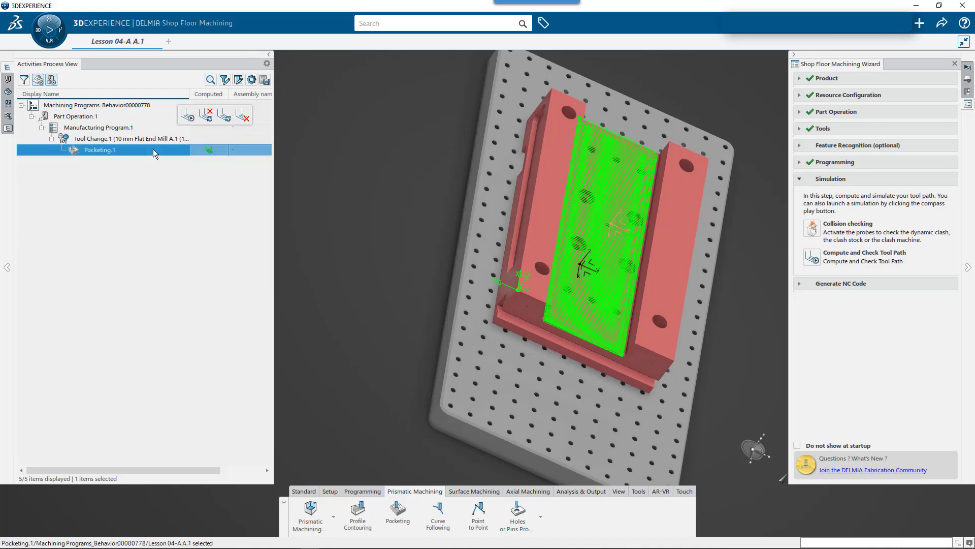
pyautogui.moveTo(384, 274); pyautogui.dragTo(378, 240, button='middle')
pyautogui.scroll(5, 468, 281)
pyautogui.scroll(-3, 496, 293)
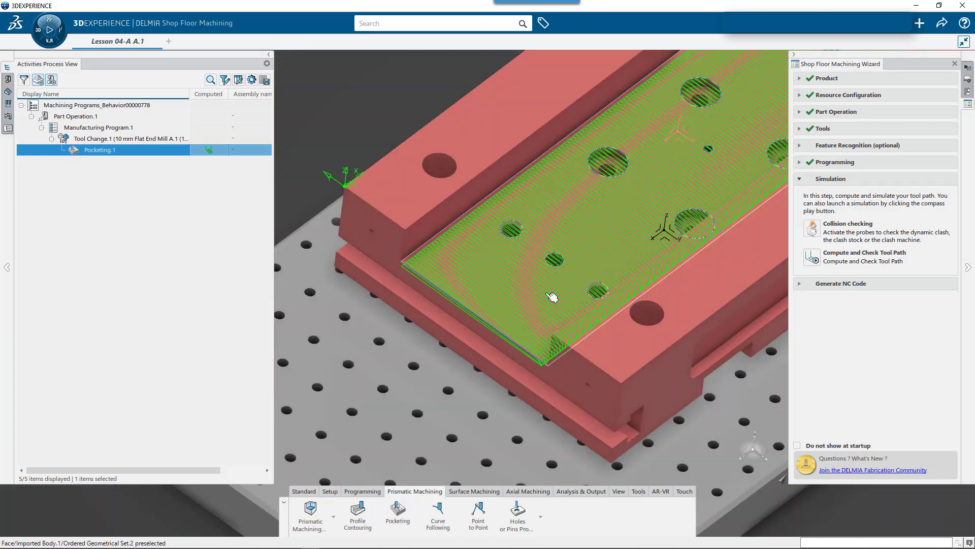
pyautogui.moveTo(496, 294); pyautogui.dragTo(508, 272, button='middle')
pyautogui.click(509, 273)
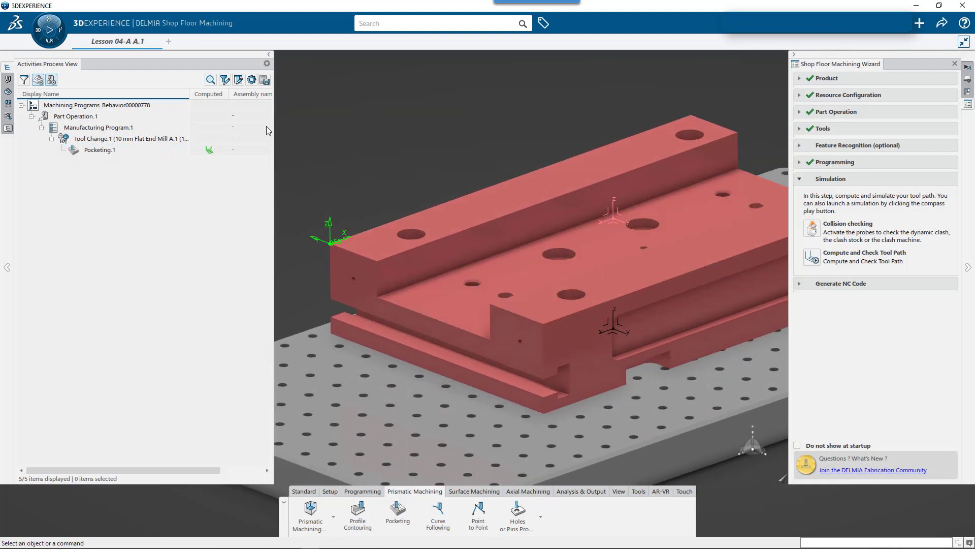
# - Set Fadal - 4020 A.1 as current and review Setup 1's machining program
pyautogui.click(8, 79)
pyautogui.rightClick(61, 115)
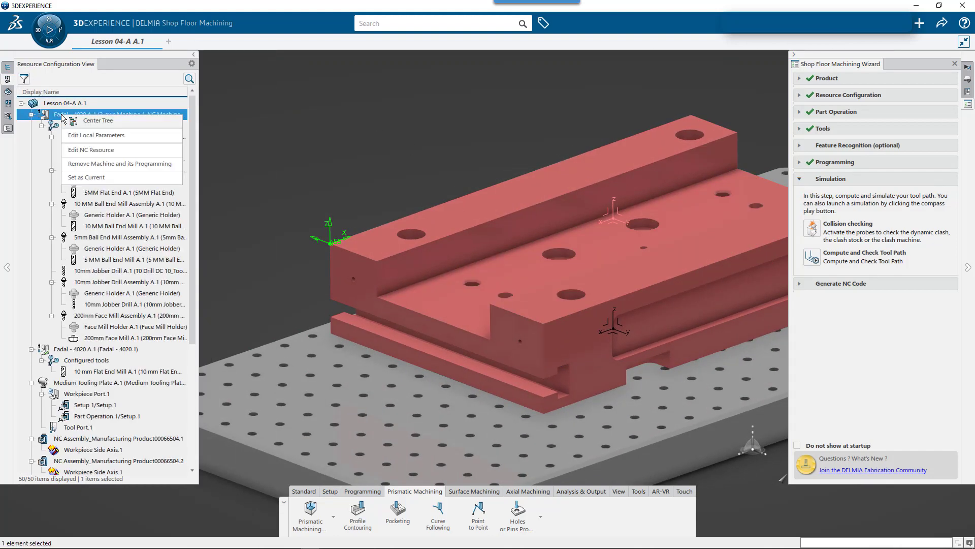
pyautogui.click(114, 179)
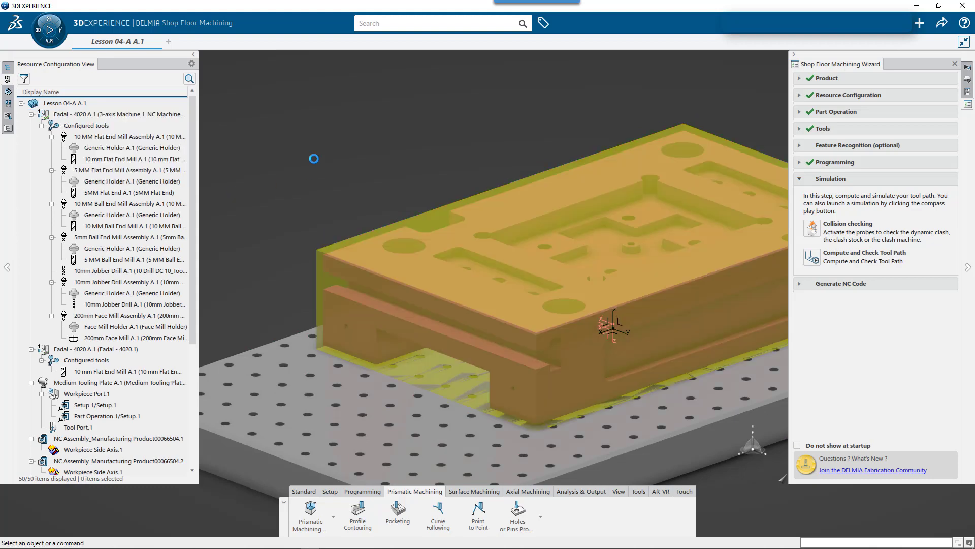
pyautogui.click(7, 68)
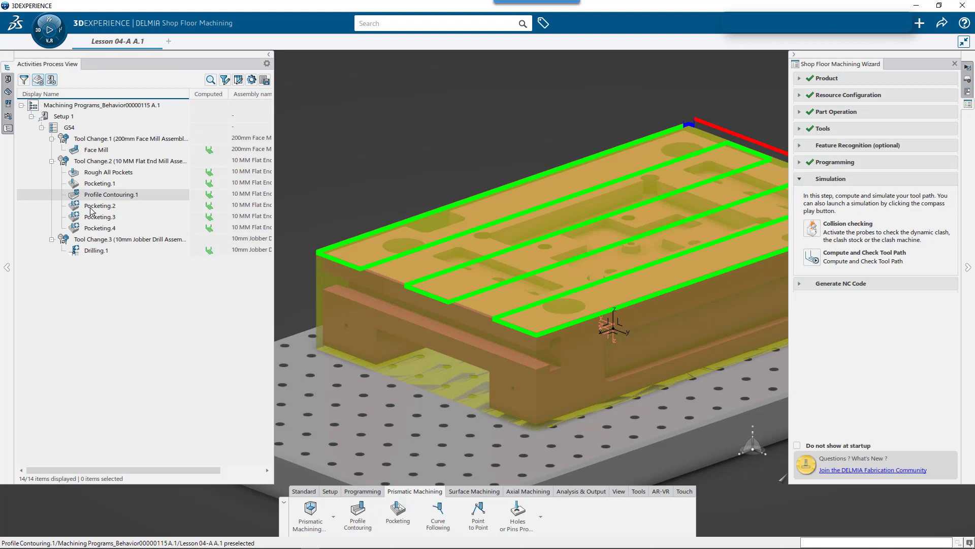
# - Set Fadal - 4020.1 as current again, collapsing the first machine's tools
pyautogui.click(8, 80)
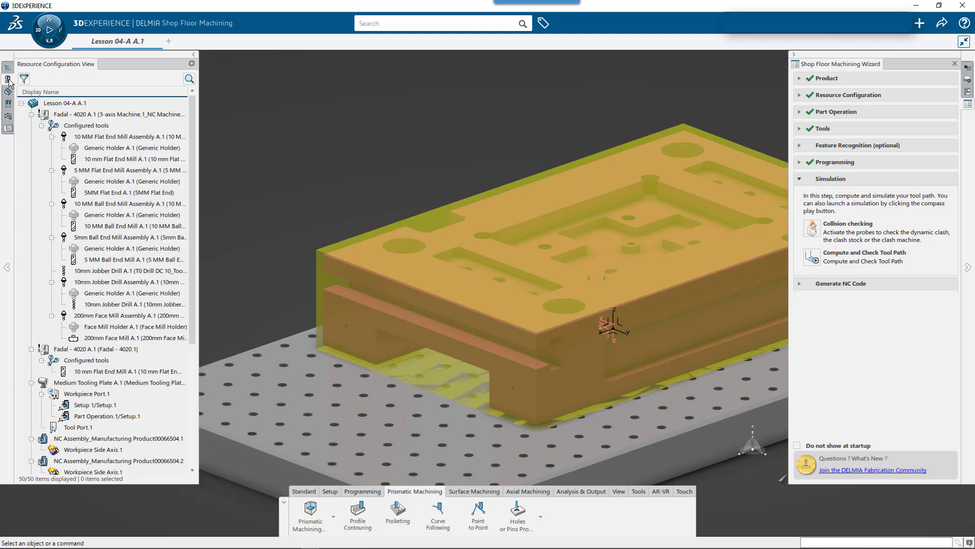
pyautogui.click(41, 125)
pyautogui.rightClick(79, 138)
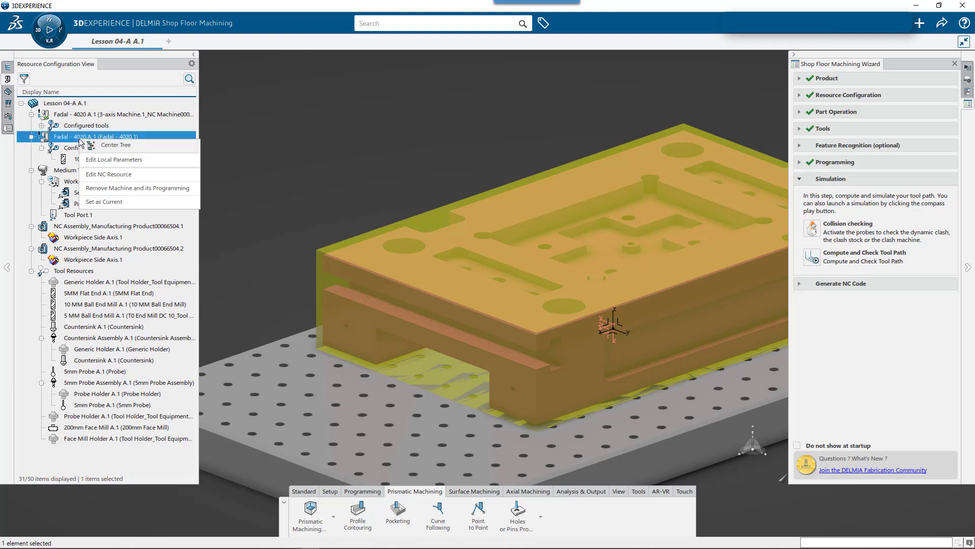
pyautogui.click(270, 166)
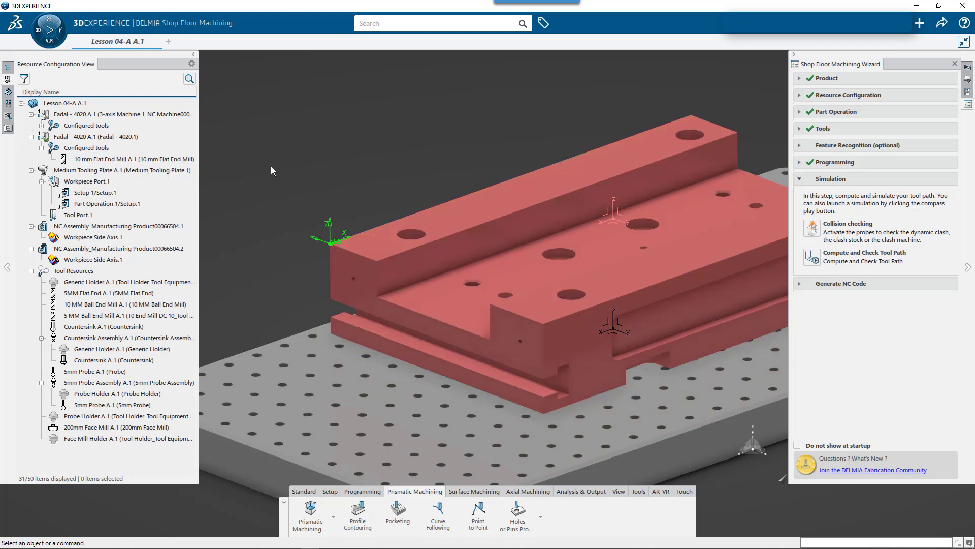
# - Select Pocketing.1 to show its concentric toolpath on the flipped part, then return to the resource tree
pyautogui.click(8, 67)
pyautogui.click(100, 151)
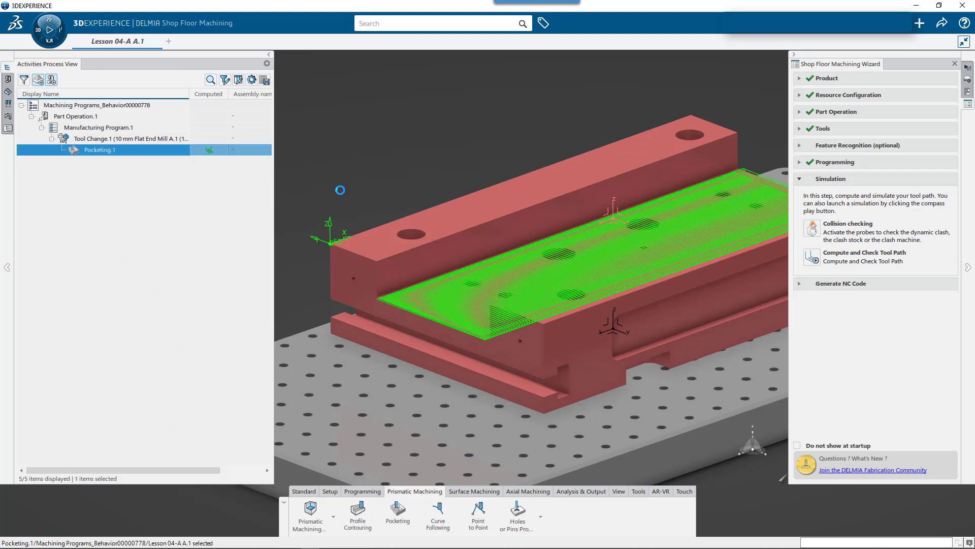
pyautogui.scroll(-3, 349, 185)
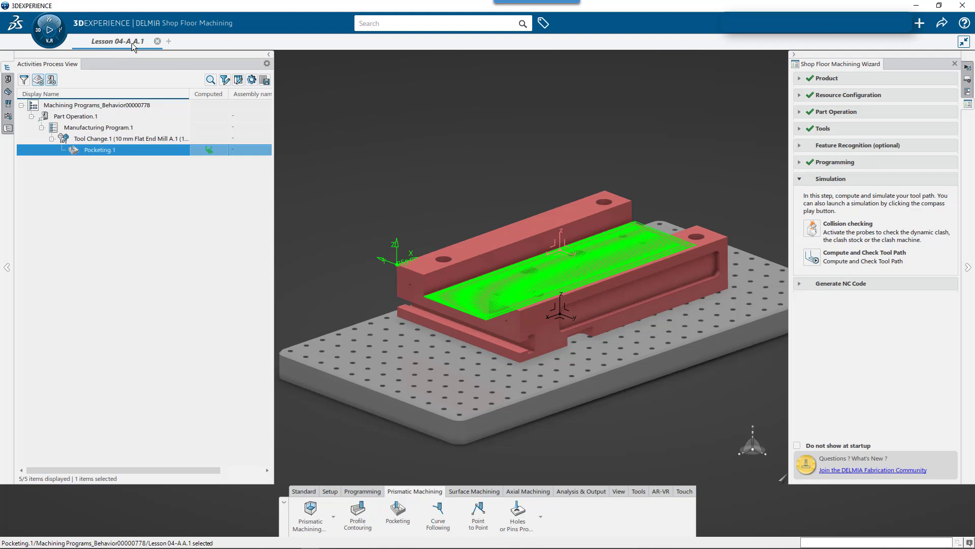
pyautogui.click(8, 80)
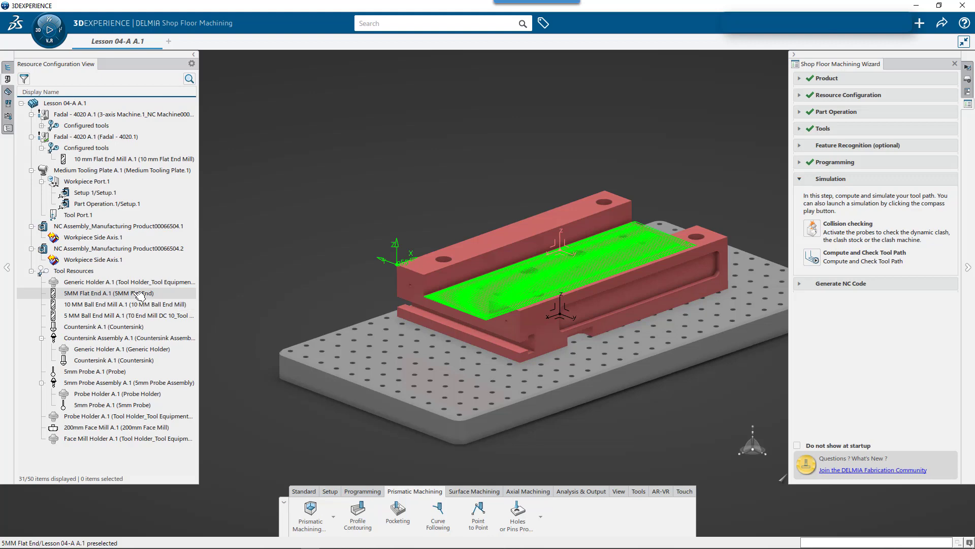
pyautogui.click(669, 250)
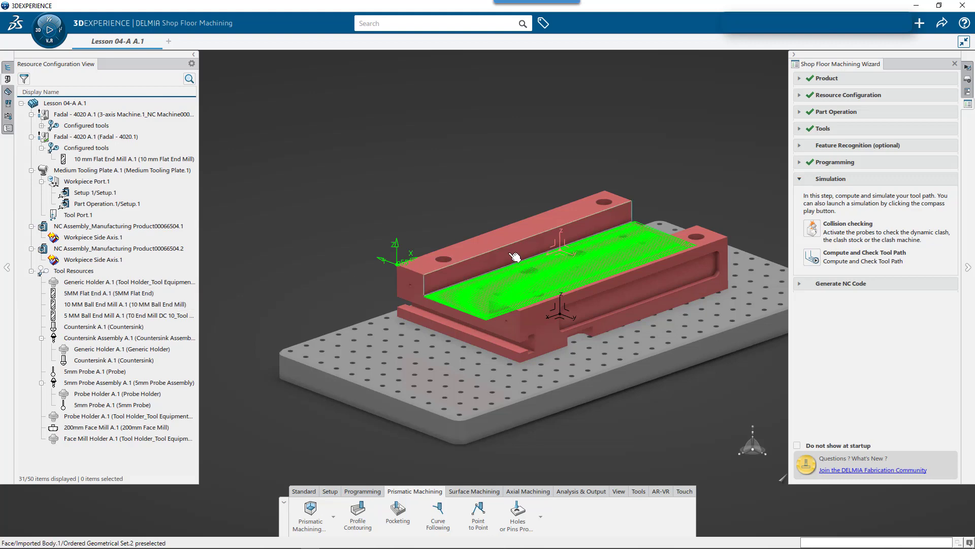